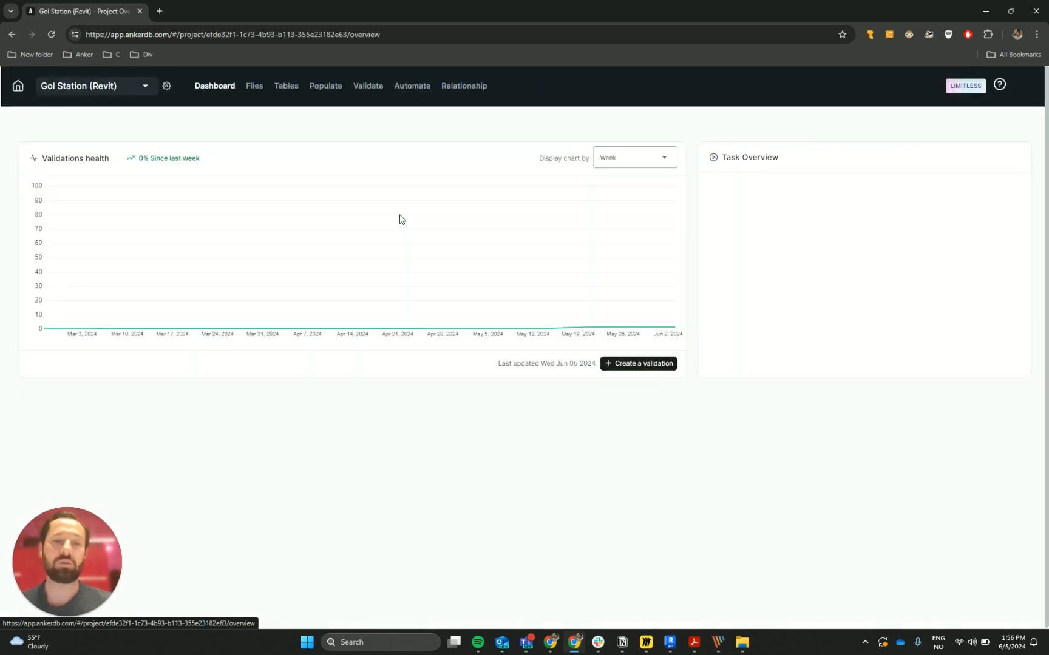
- Create a new validation from scratch in the project's validations and name it Doors
left_click(371, 88)
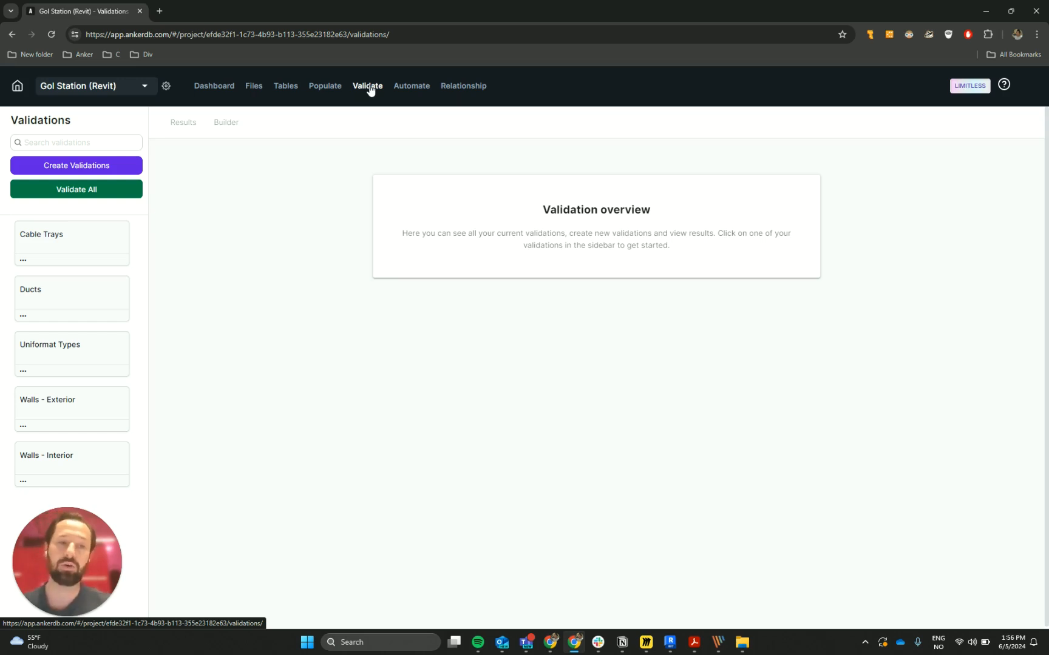
left_click(107, 167)
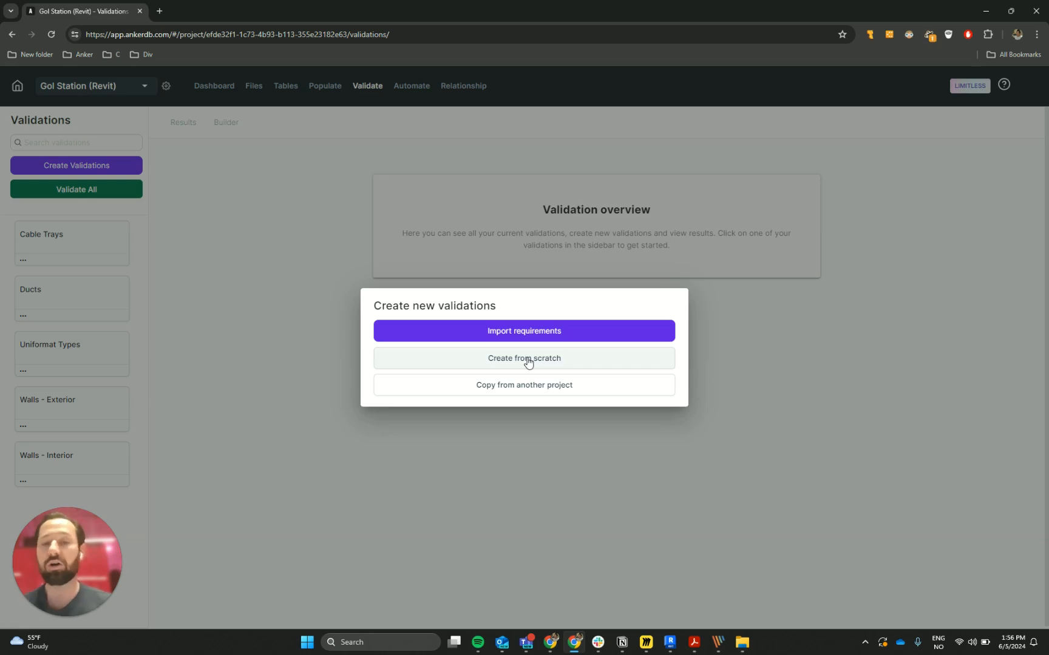
left_click(548, 383)
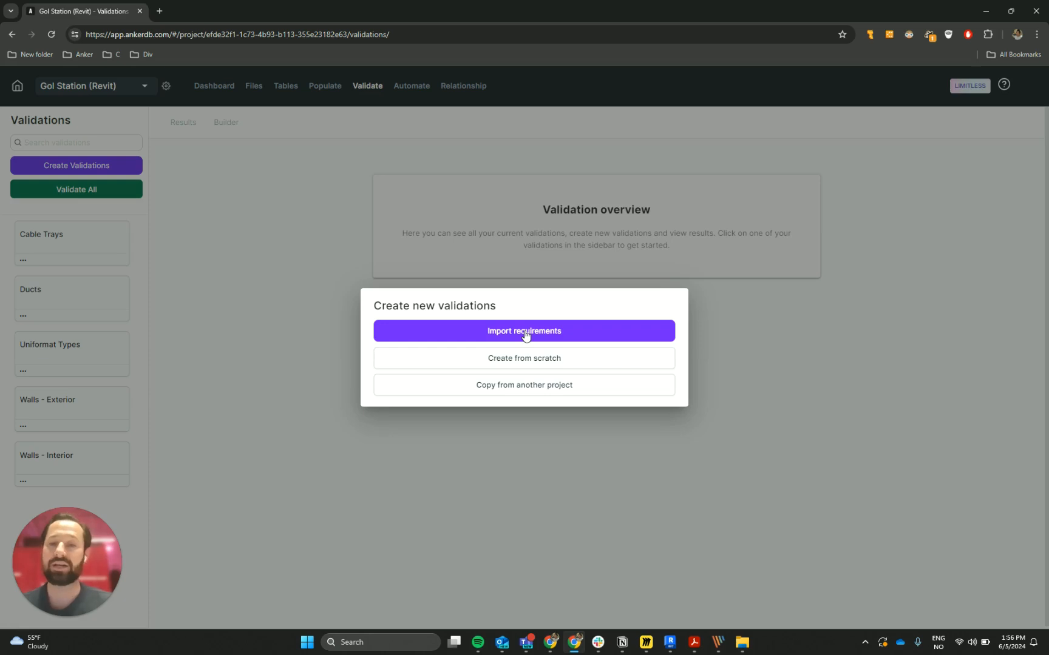
left_click(507, 358)
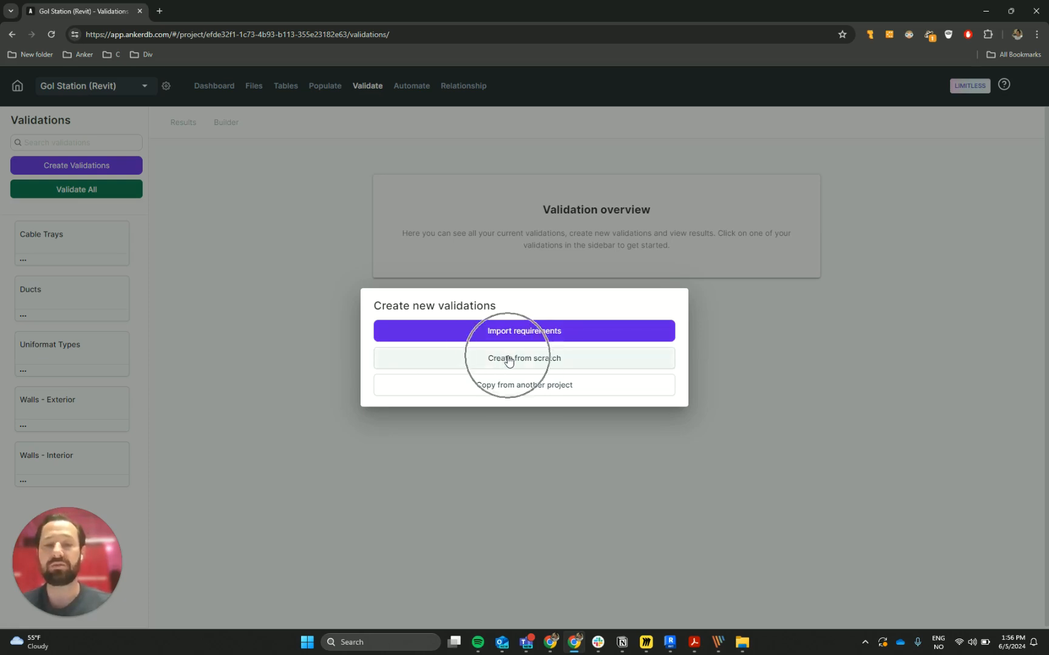
left_click(437, 344)
type("Doors")
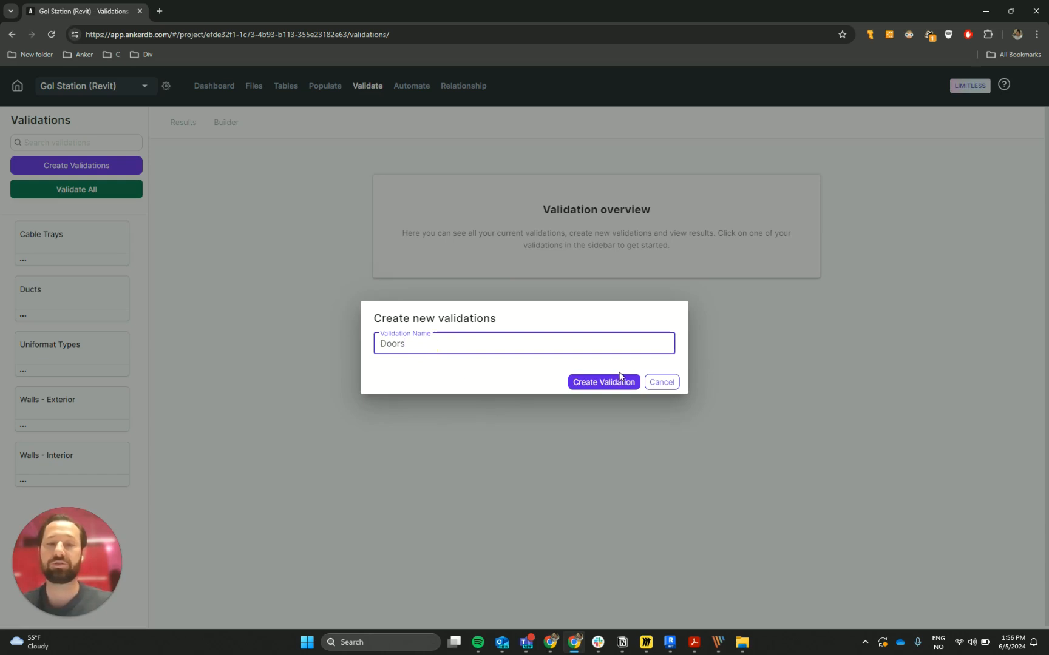
left_click(619, 378)
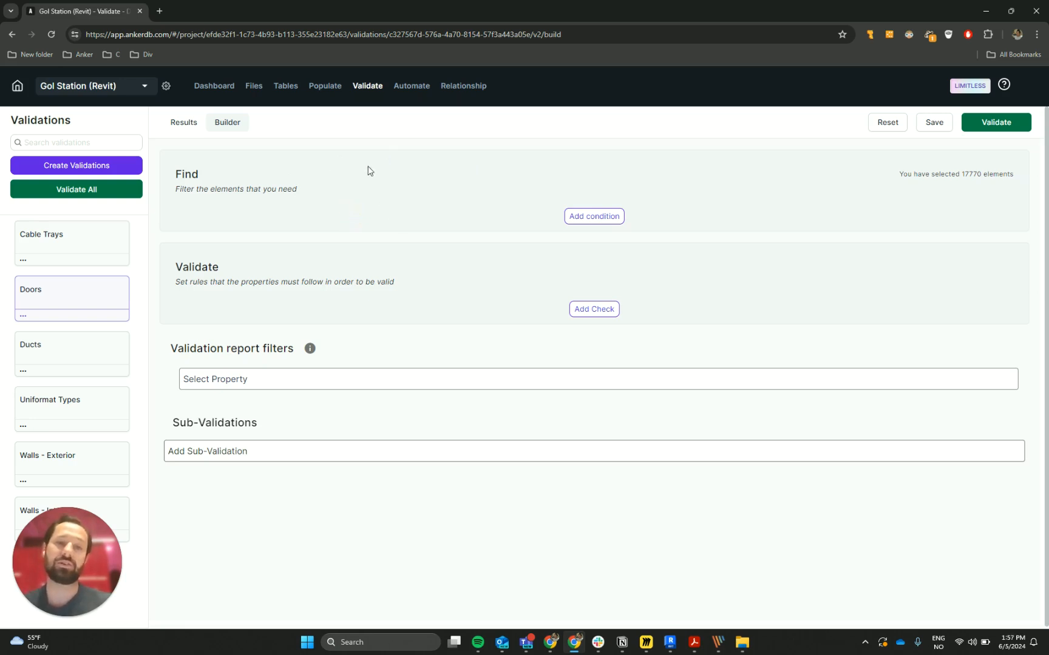
- Add a Find condition that filters elements to those whose Revit Category property Is Doors
left_click(587, 217)
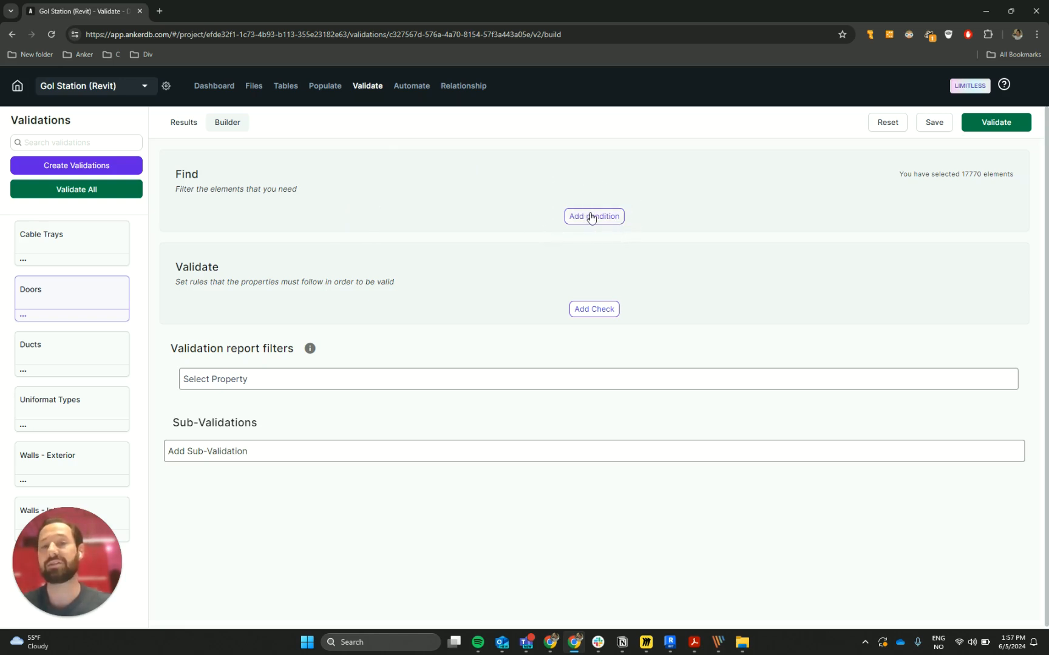
left_click(592, 218)
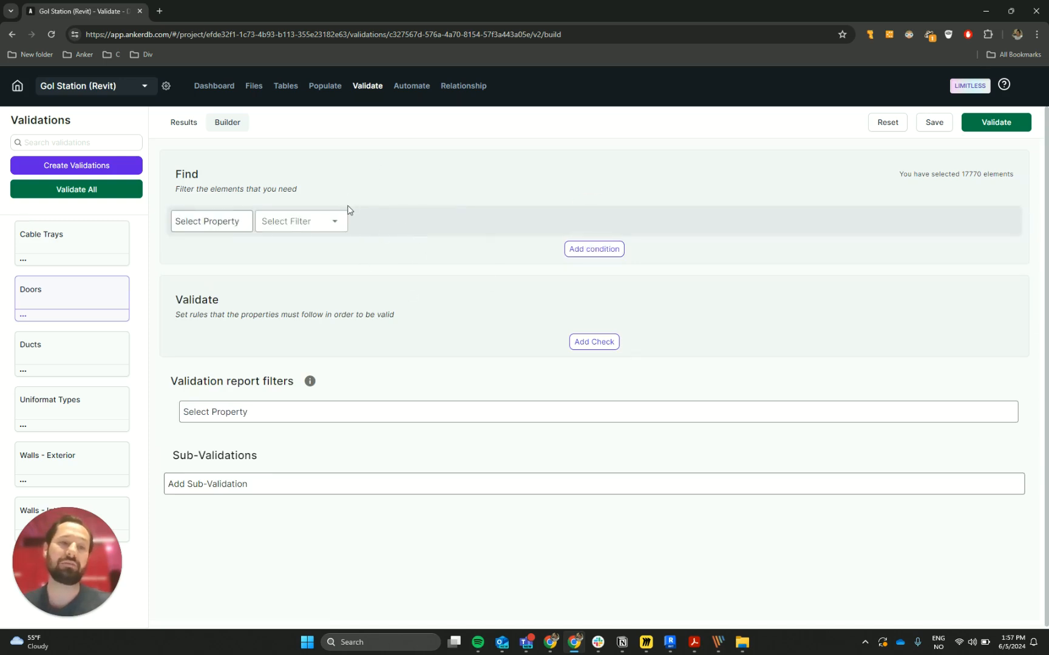
left_click(226, 217)
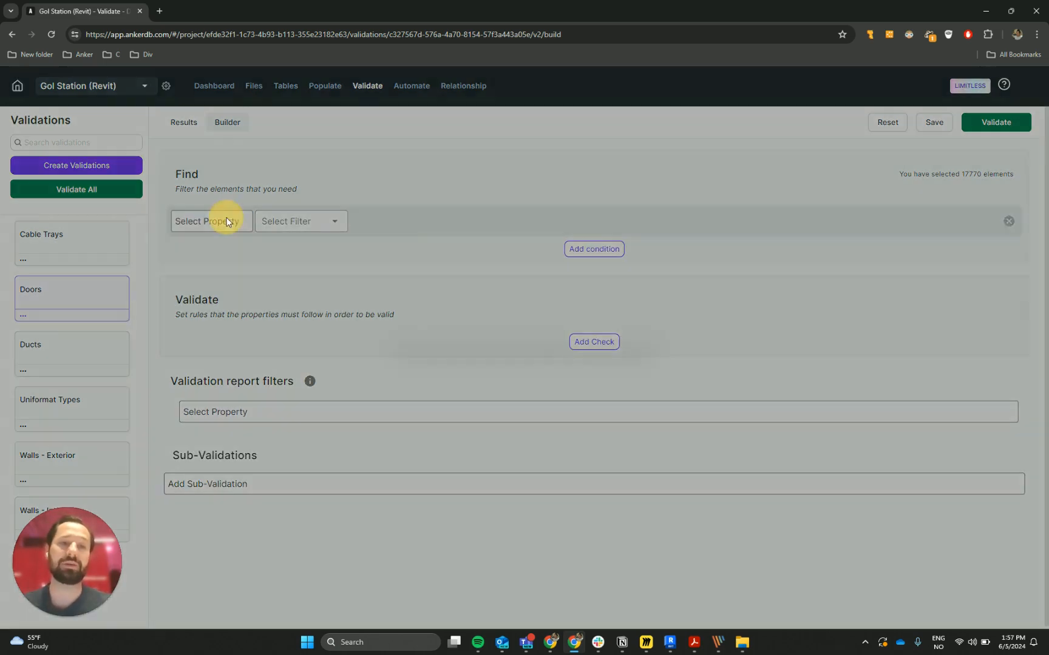
left_click(446, 128)
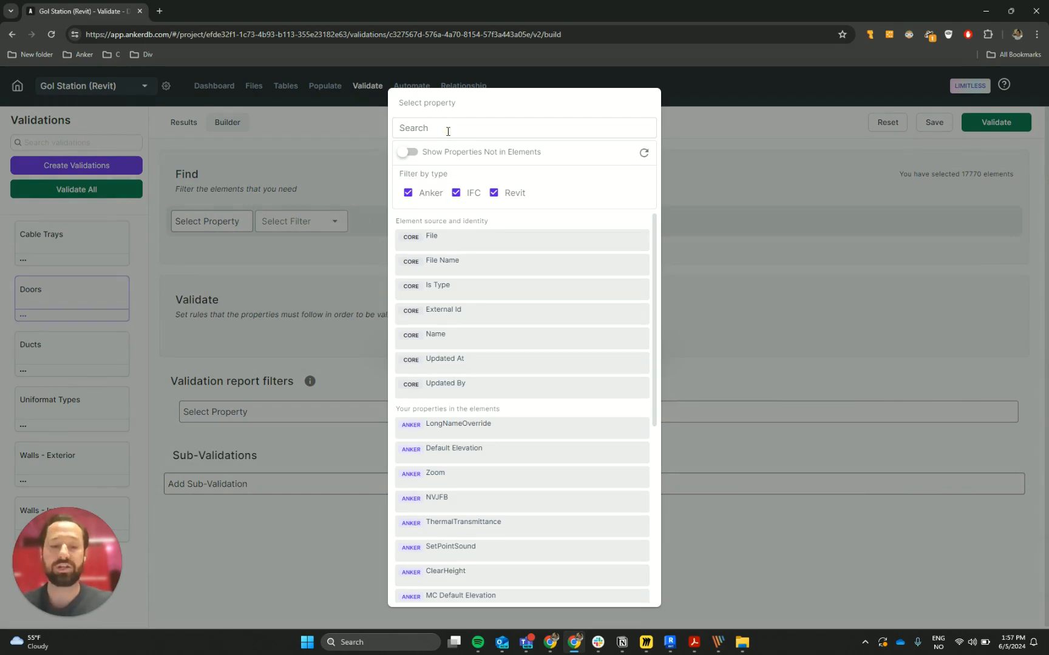
type("cate")
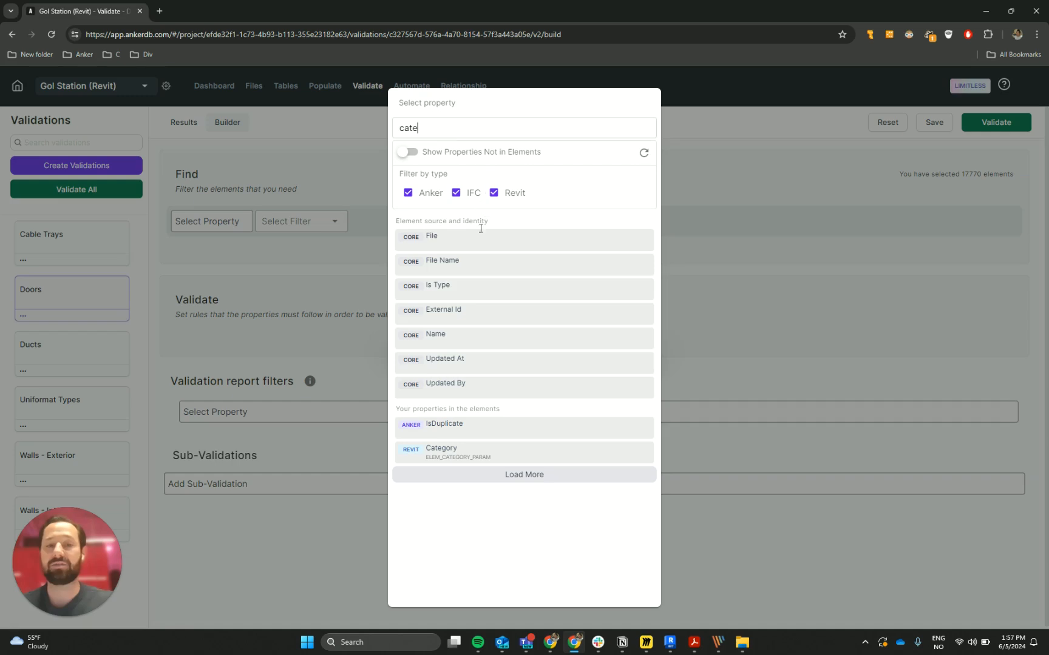
left_click(472, 461)
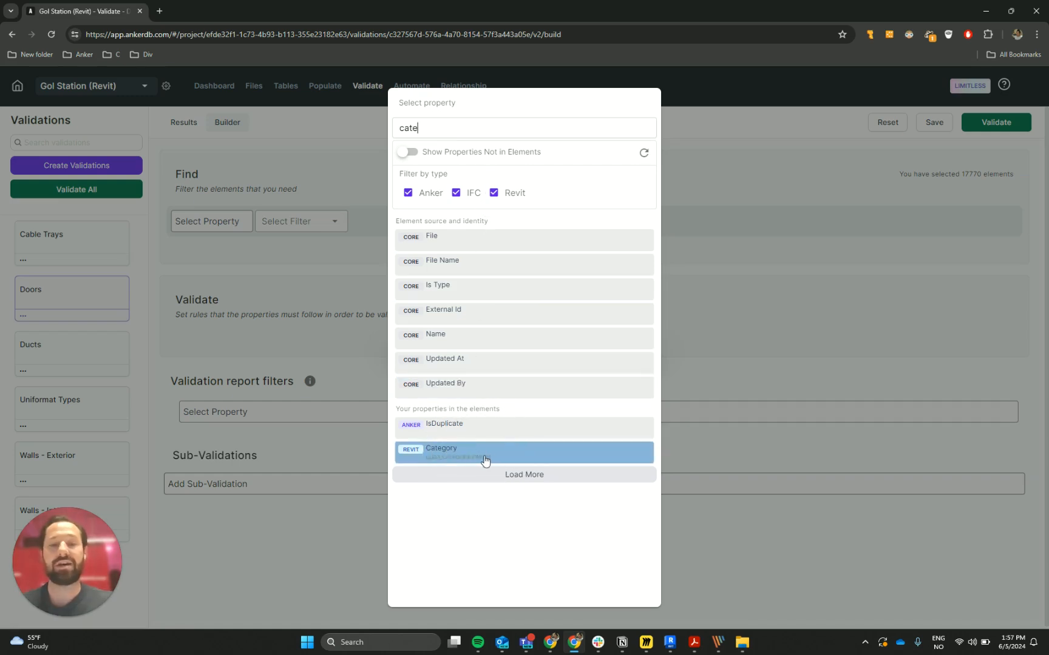
left_click(484, 457)
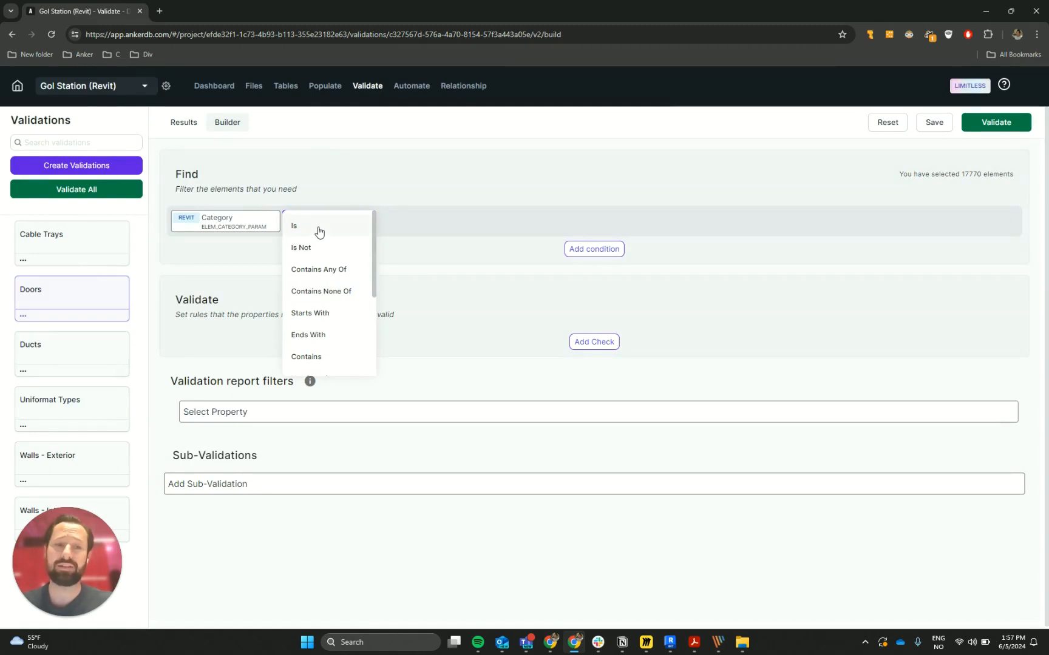
left_click(318, 225)
left_click(418, 222)
type("doo")
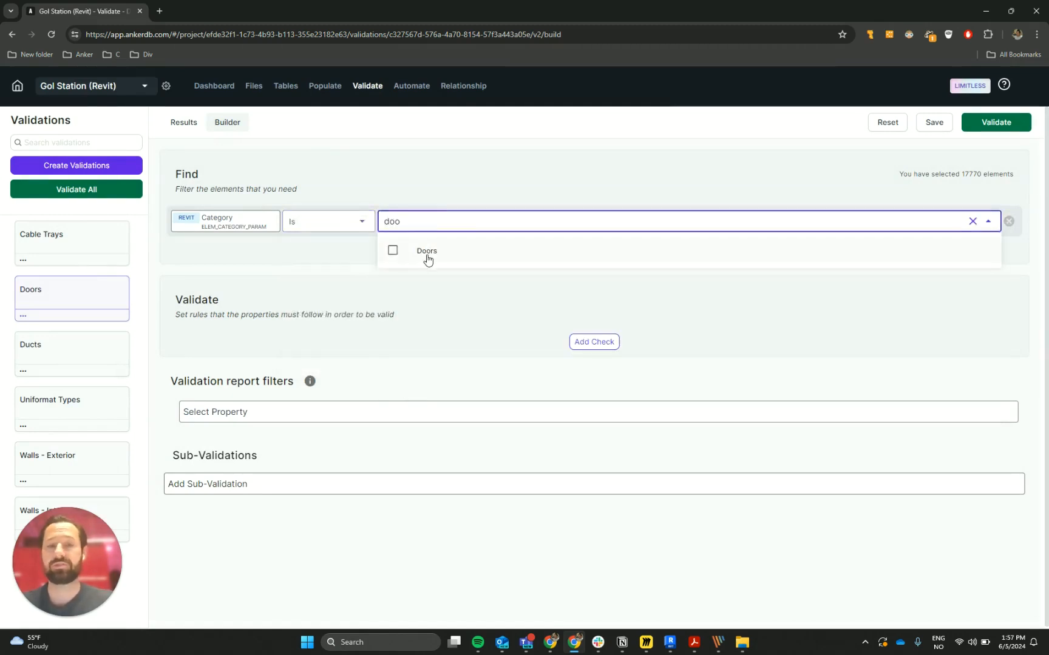
left_click(427, 257)
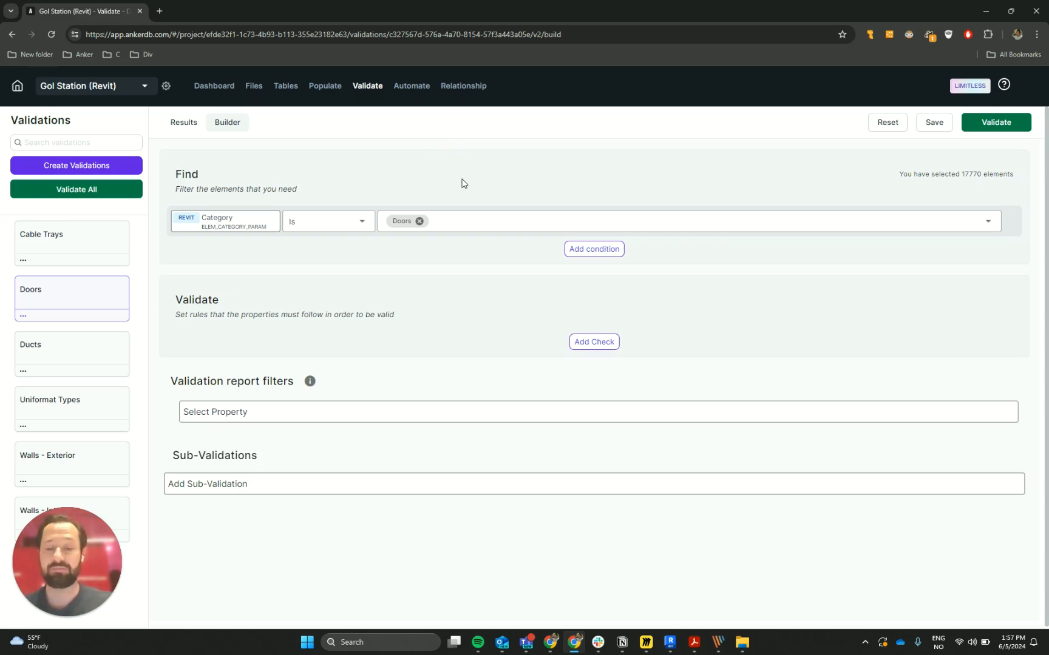
- Add a second Find condition requiring the core property Is Type to be Equal To true
left_click(585, 249)
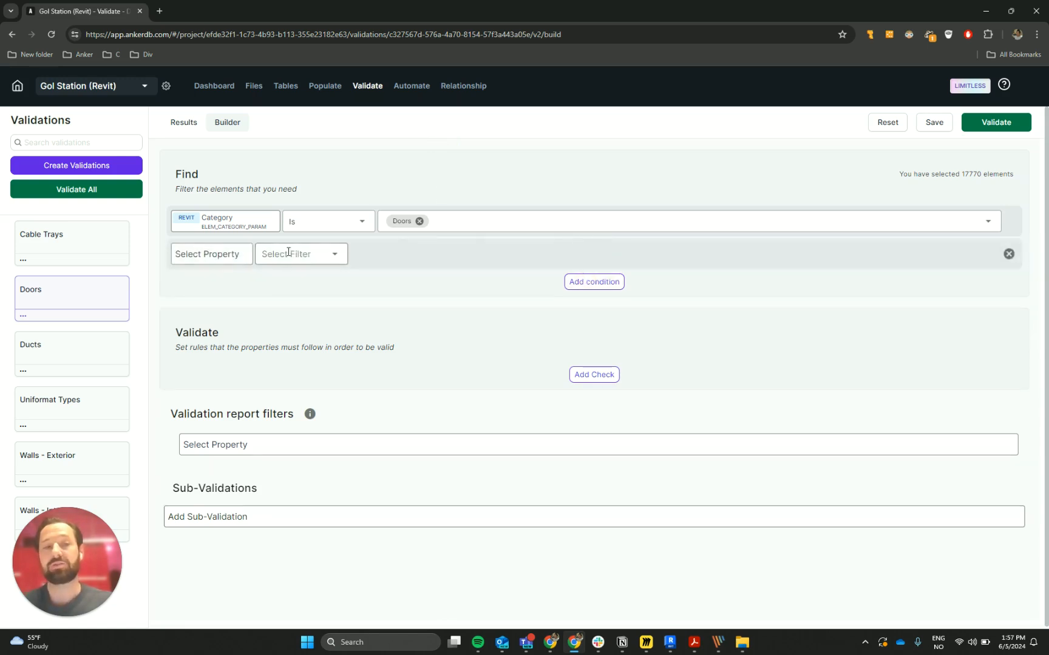
left_click(222, 253)
left_click(469, 288)
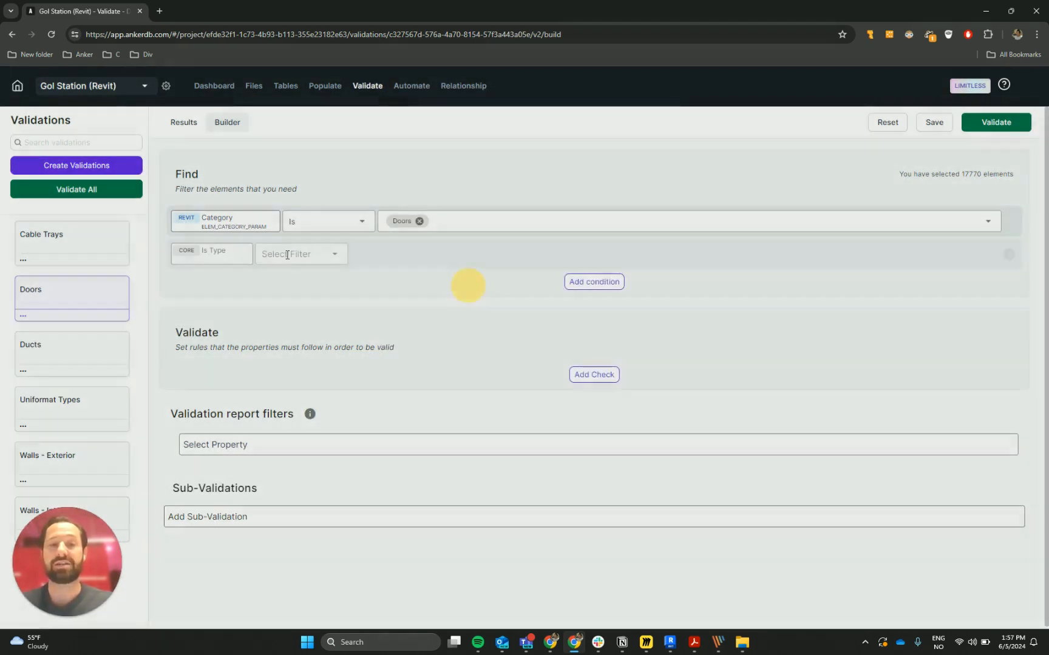
left_click(308, 257)
left_click(308, 300)
left_click(409, 260)
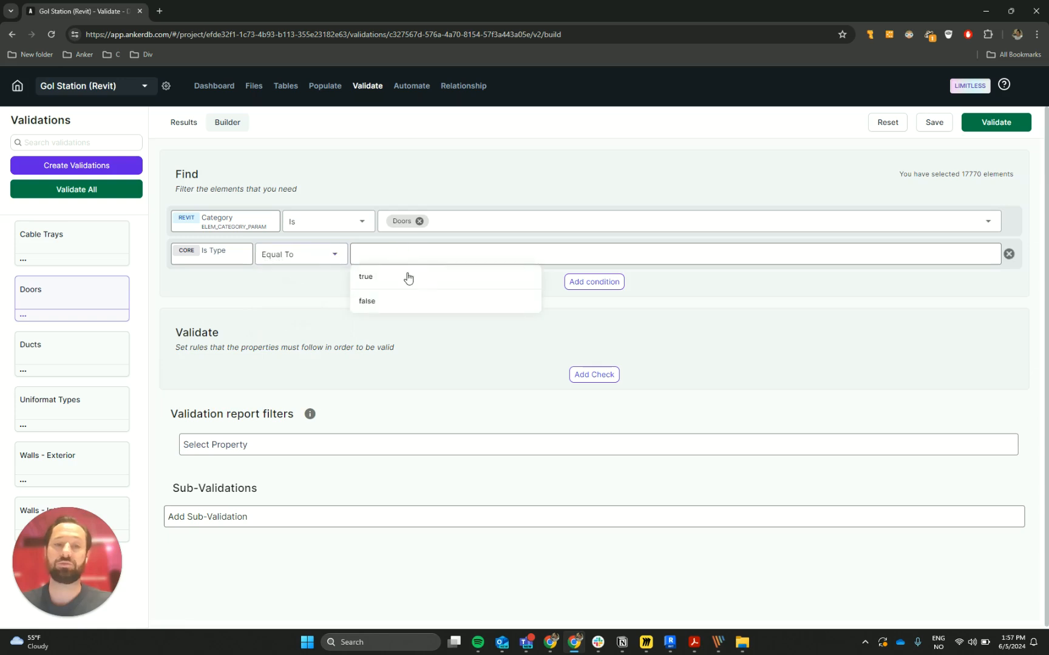
left_click(405, 276)
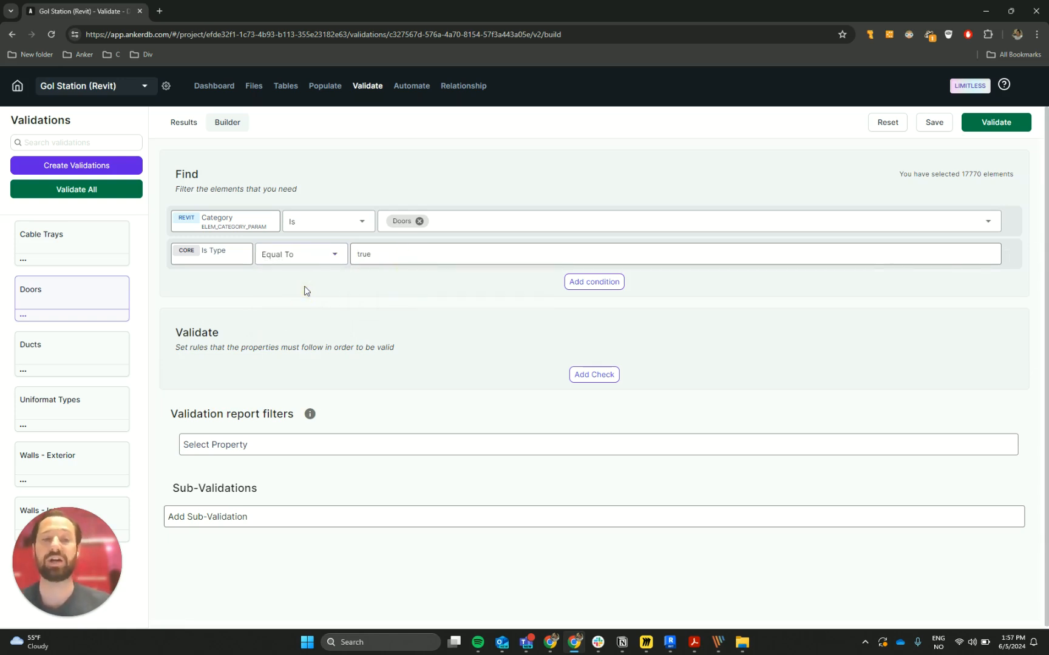
left_click(300, 339)
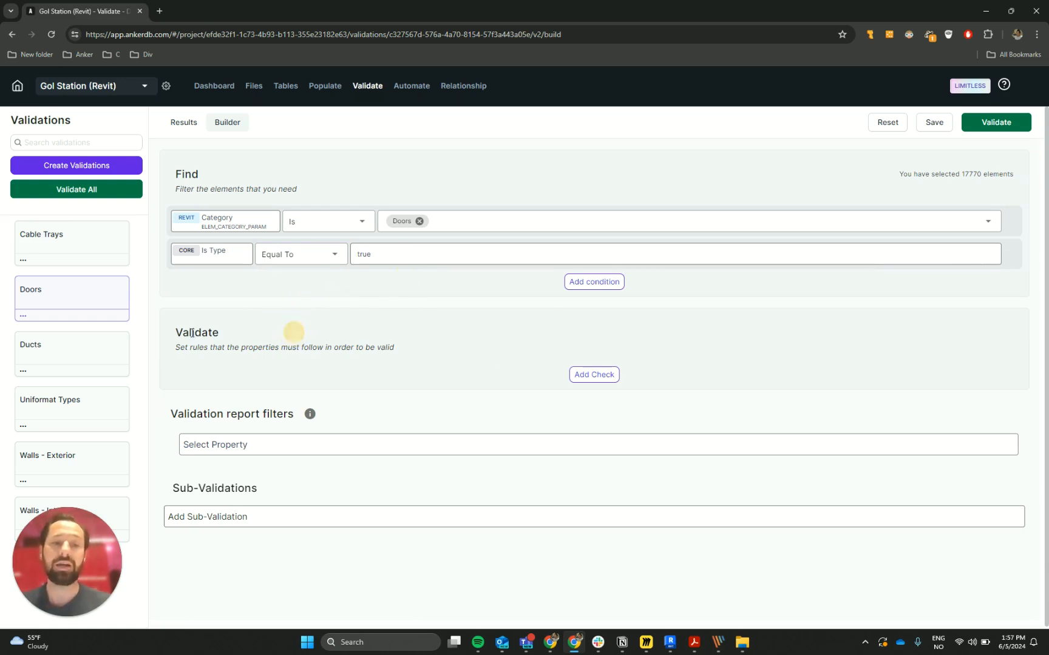
double_click(299, 338)
left_click(437, 327)
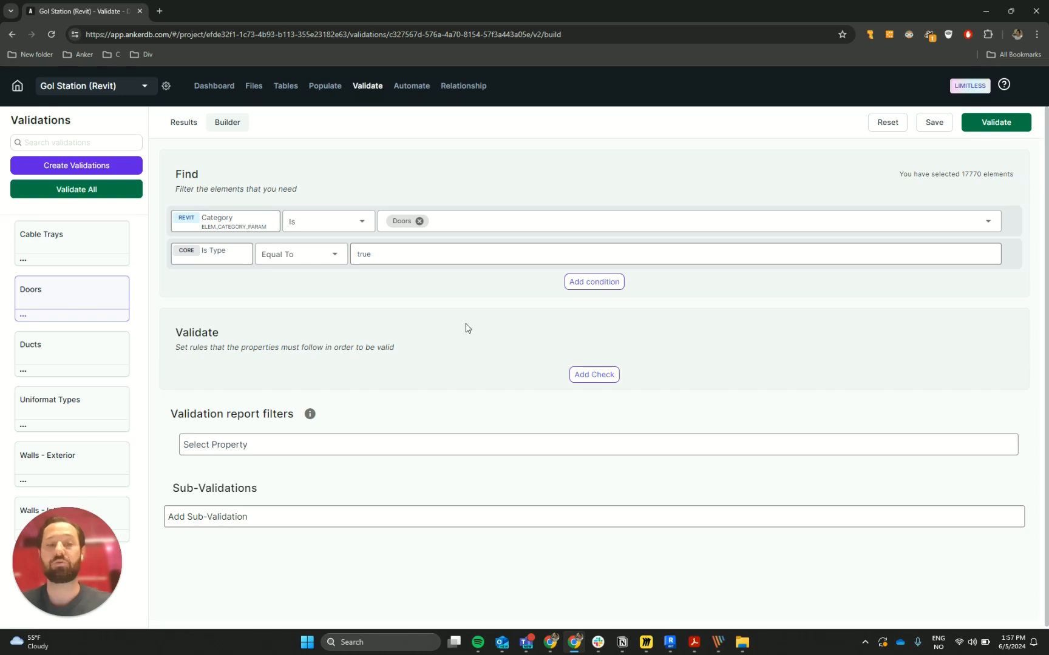
- Add a validation check that the Revit Assembly Description property (UNIFORMAT_DESCRIPTION) Exists
left_click(613, 374)
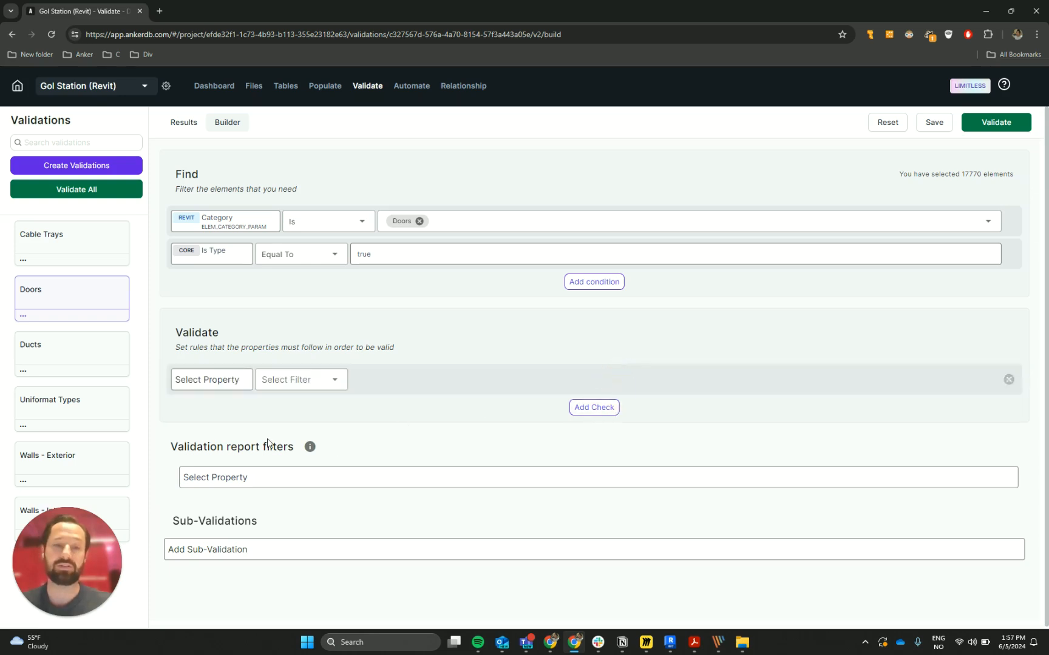
left_click(208, 384)
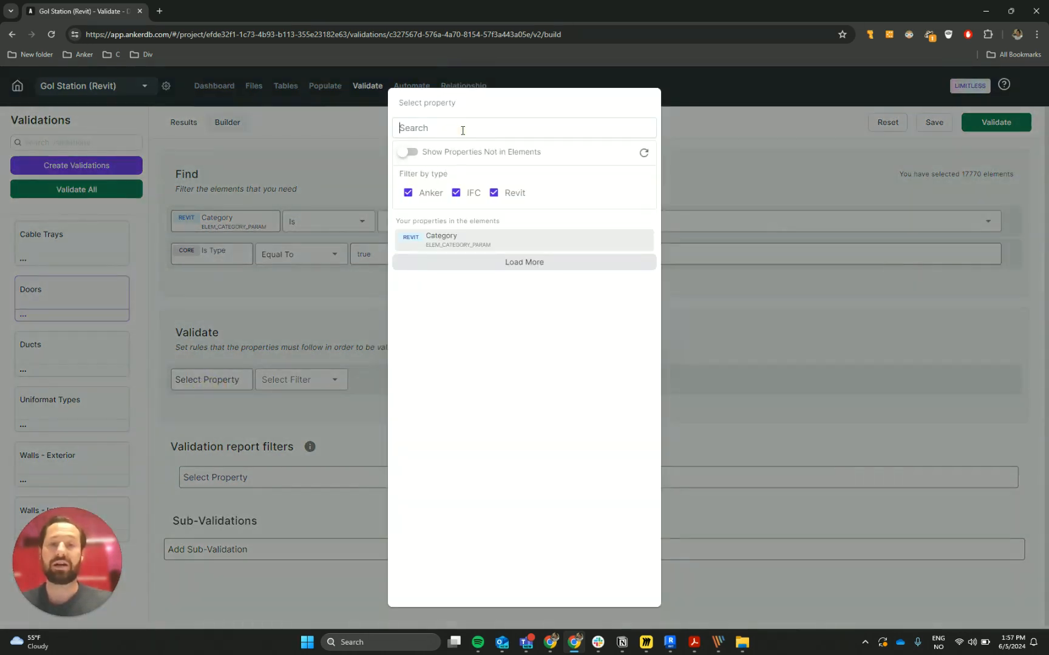
type("uni")
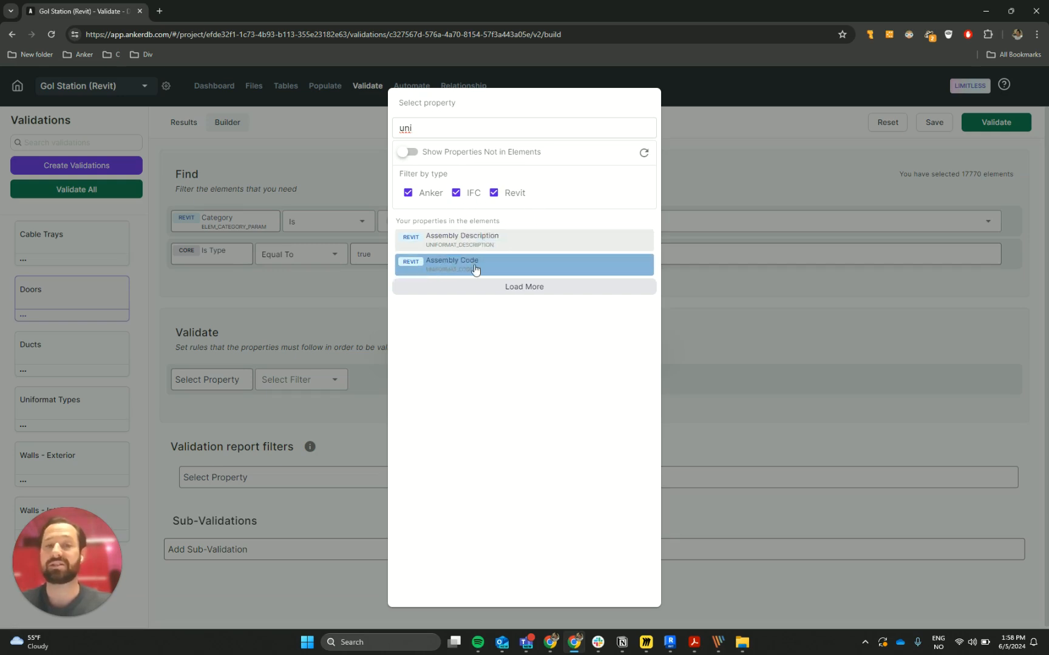
left_click(468, 242)
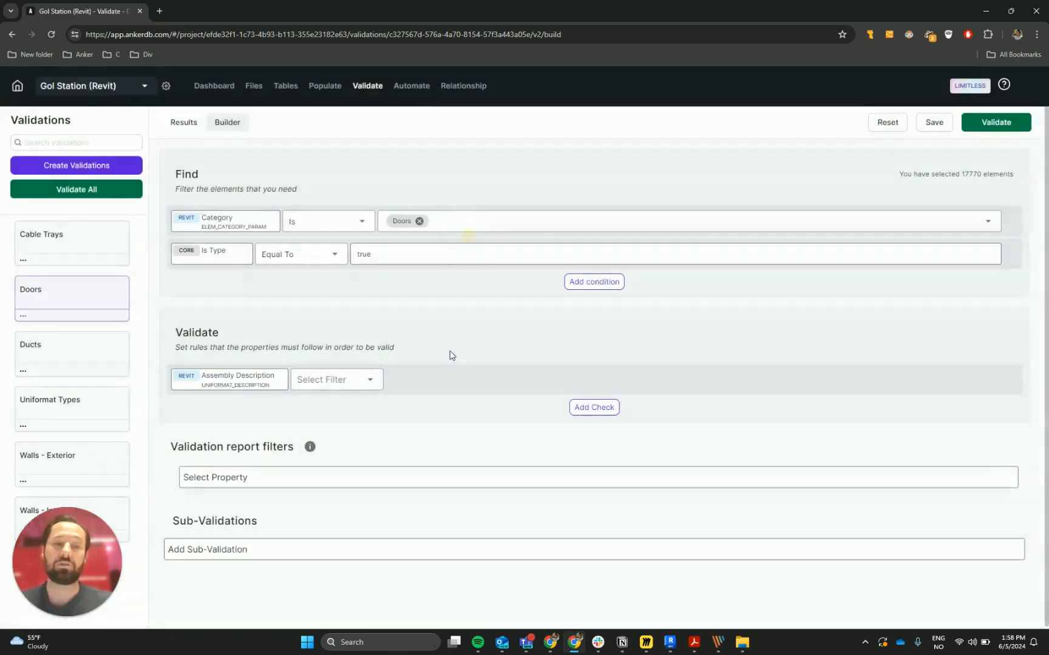
left_click(373, 386)
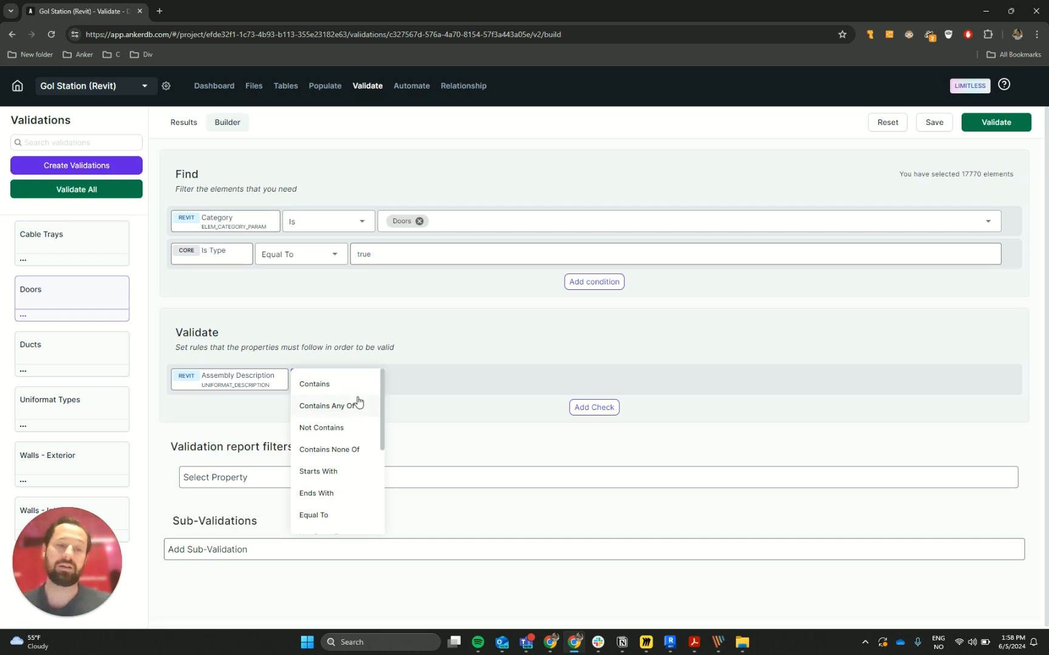
scroll(342, 445, "down", 3)
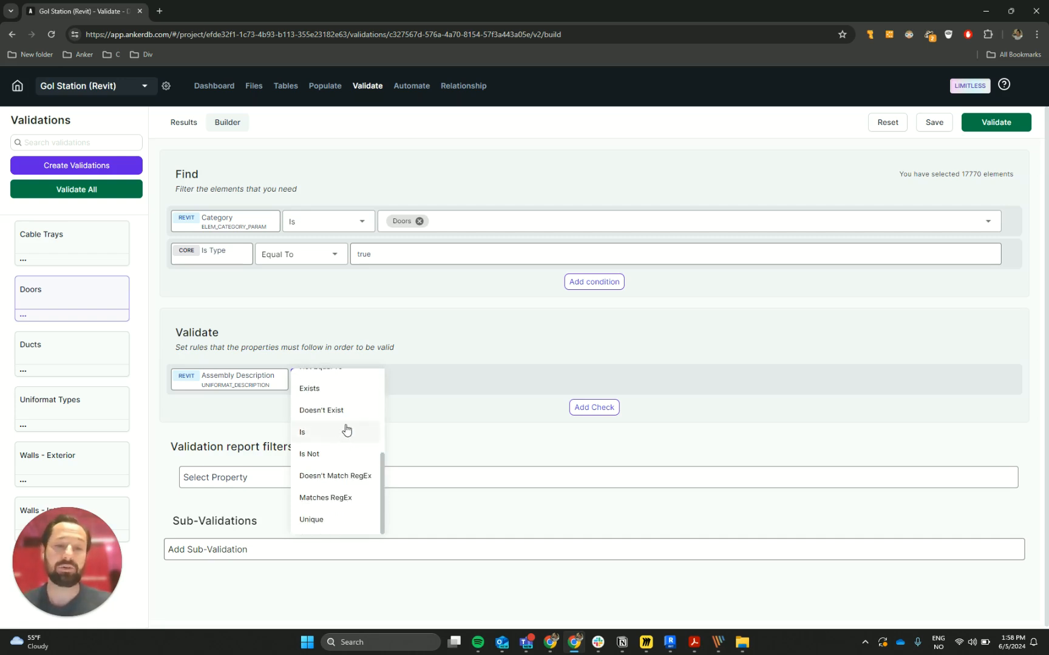
scroll(342, 444, "up", 2)
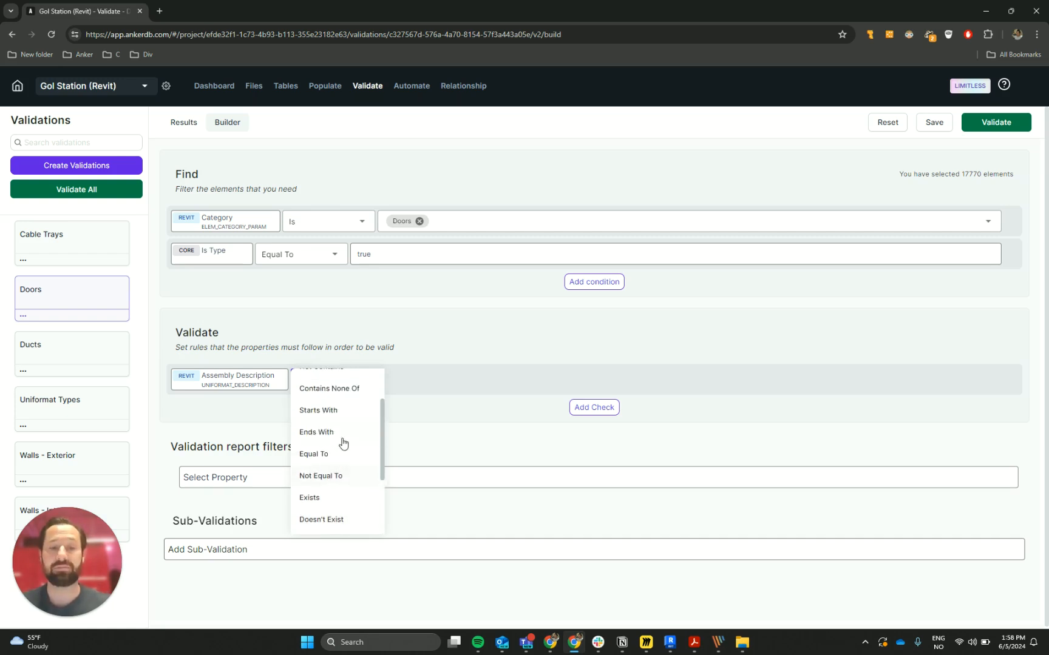
left_click(335, 497)
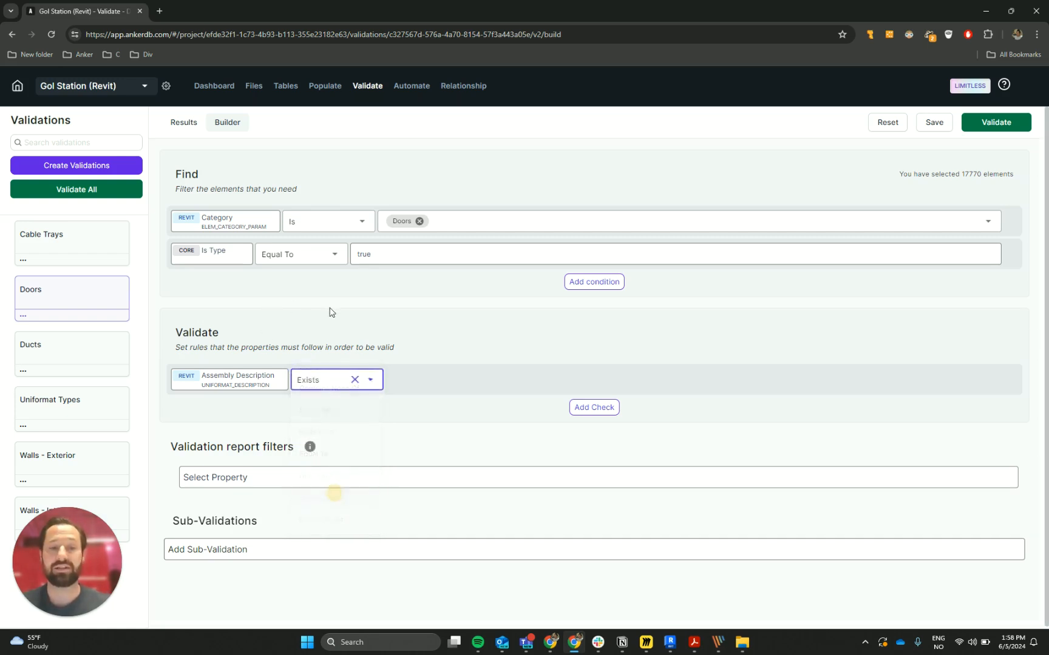
- Add a second validation check that the Revit Assembly Code property (UNIFORMAT_CODE) Exists
left_click(594, 407)
left_click(236, 412)
type("unifor")
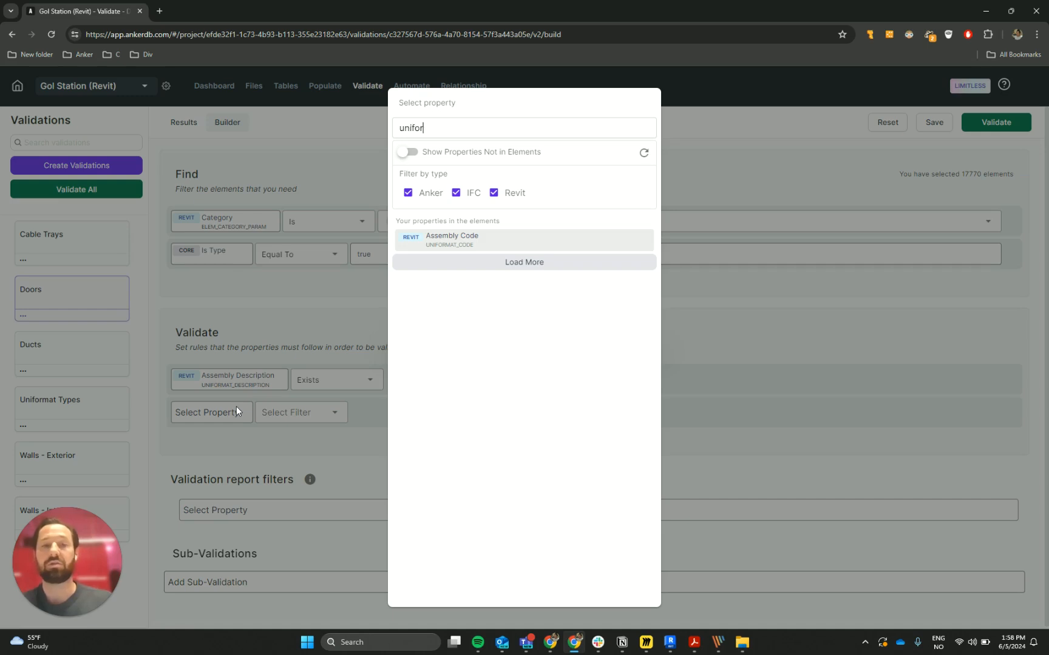
left_click(479, 244)
left_click(359, 418)
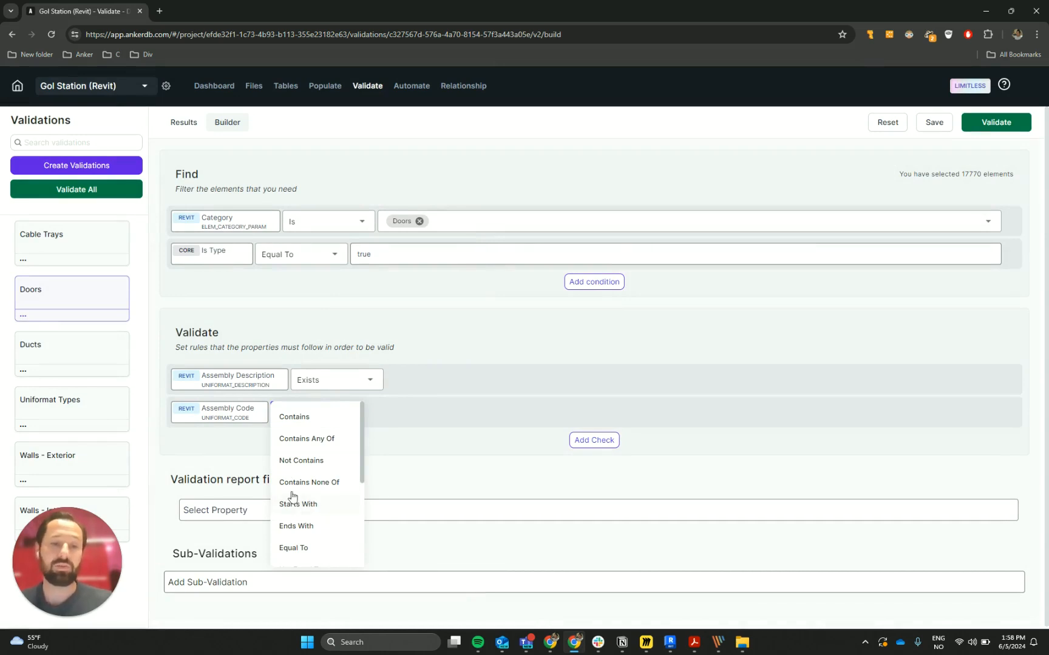
scroll(313, 504, "down", 1)
left_click(311, 535)
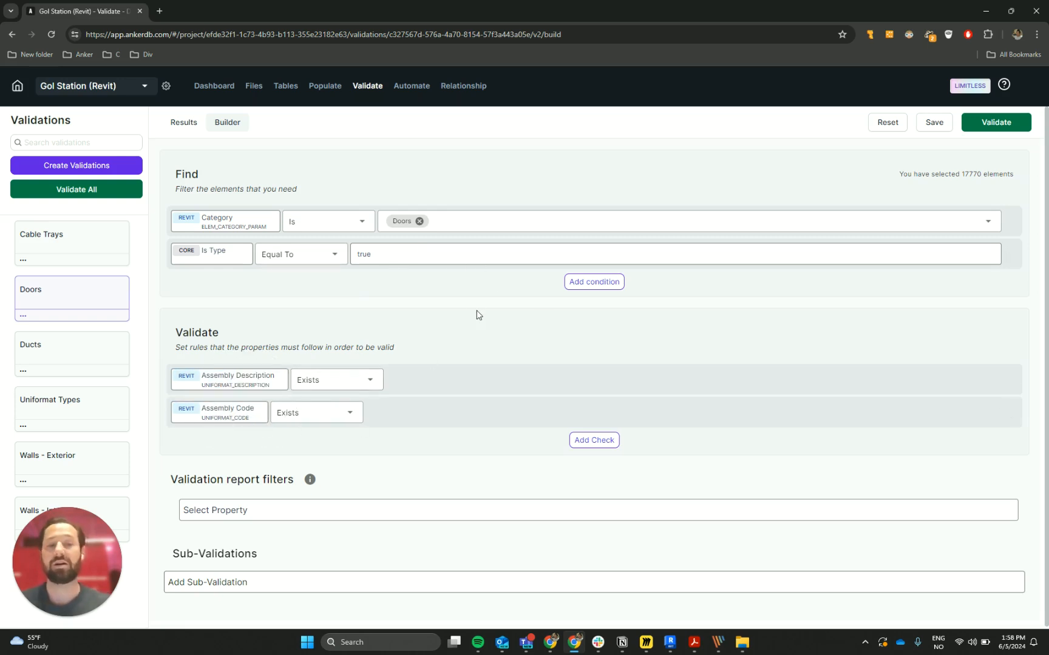
- Run the Doors validation and review the Assembly Code pass count in its results
left_click(994, 123)
left_click(997, 125)
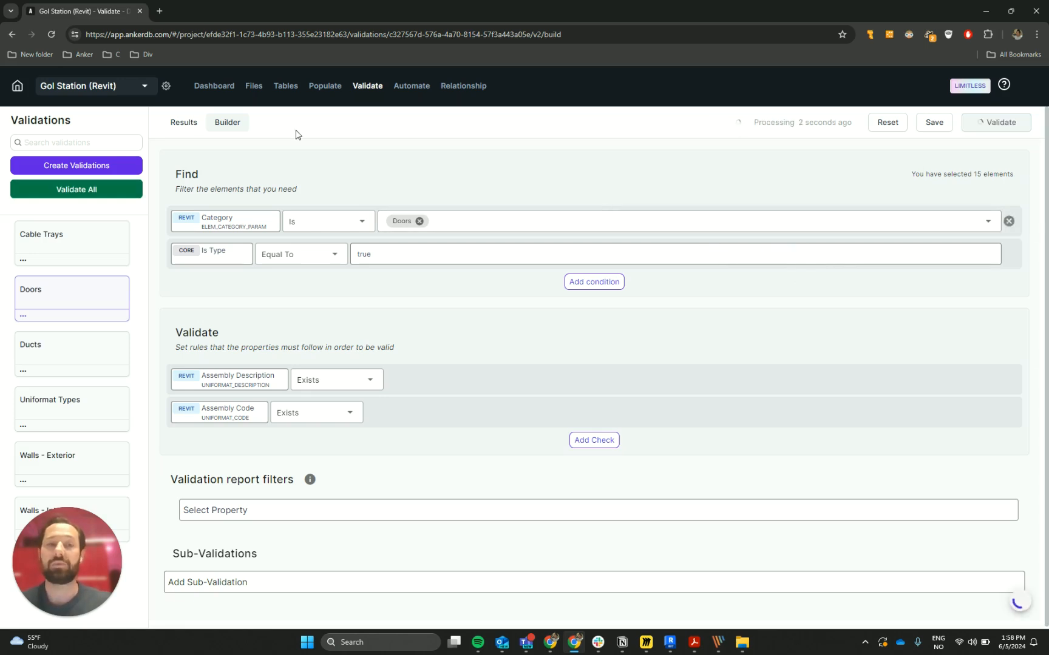
left_click(177, 124)
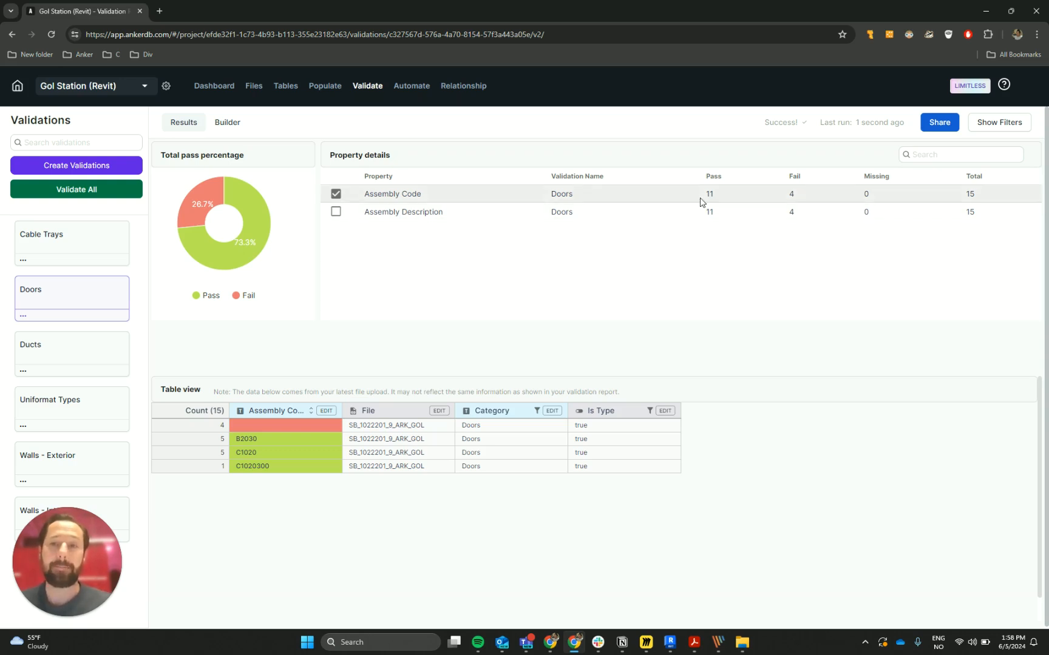
left_click_drag(701, 200, 720, 192)
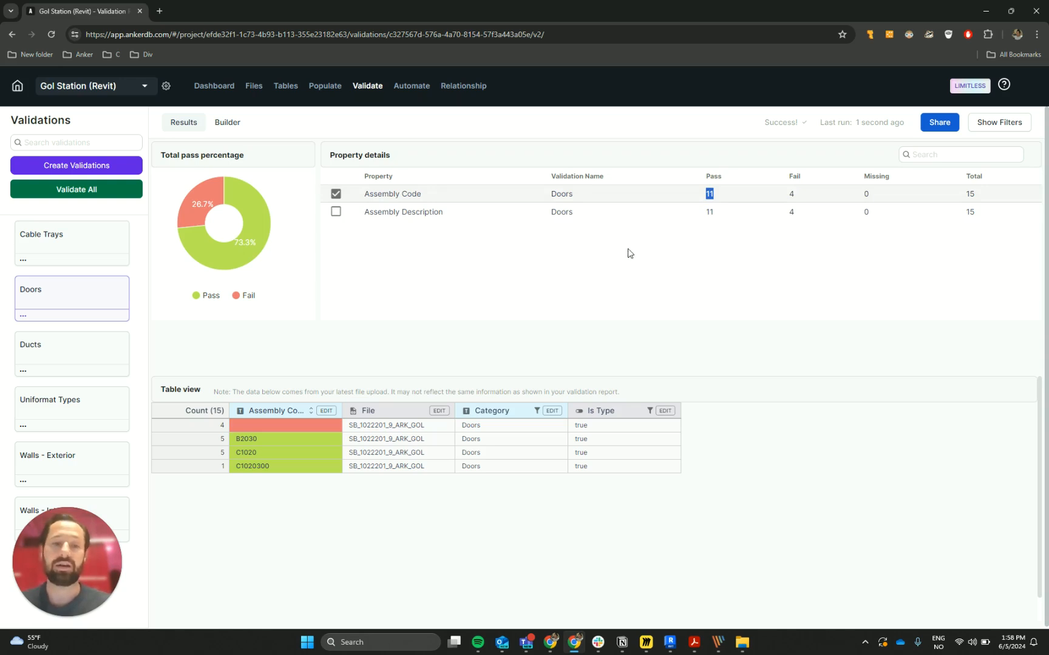
- Examine the Assembly Code fail count and the individual code values in the Doors results table
double_click(792, 194)
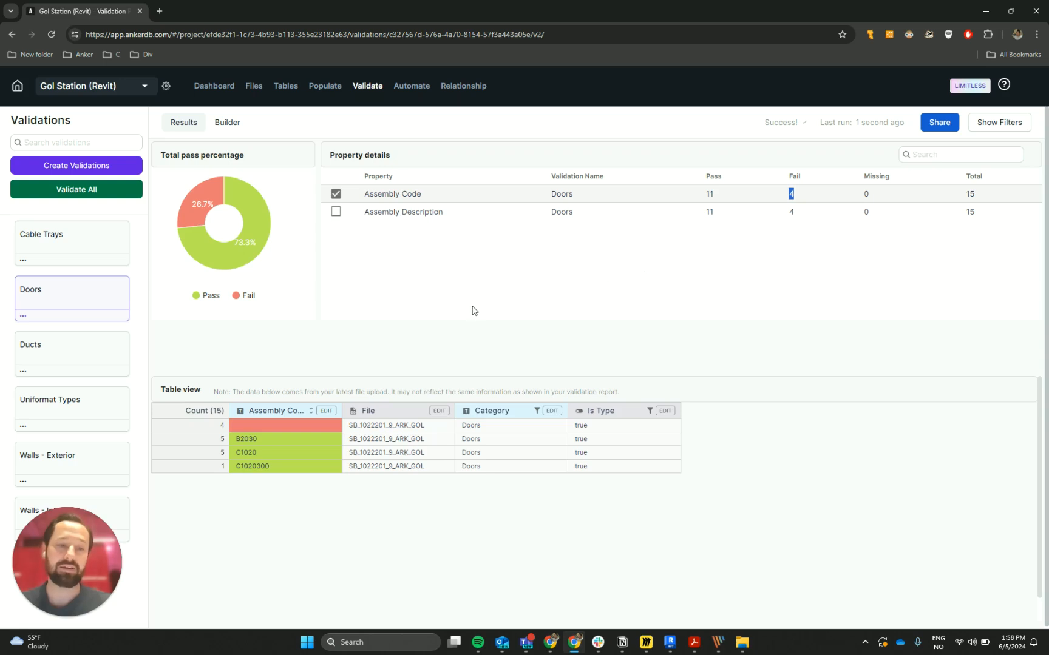
left_click(222, 440)
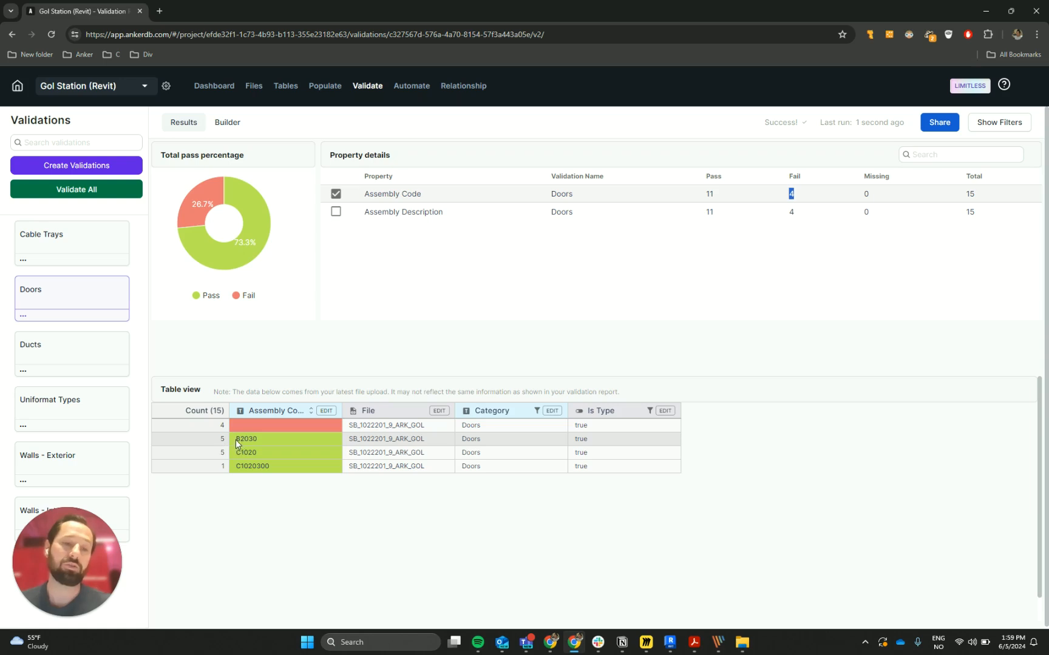
double_click(256, 438)
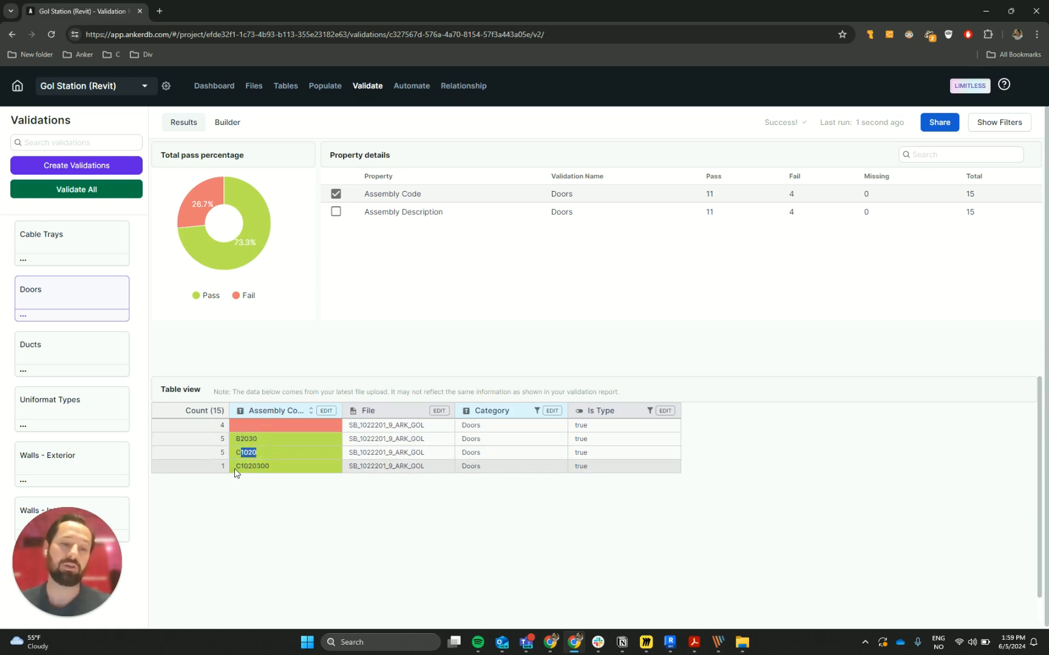
left_click_drag(240, 467, 257, 466)
left_click(282, 500)
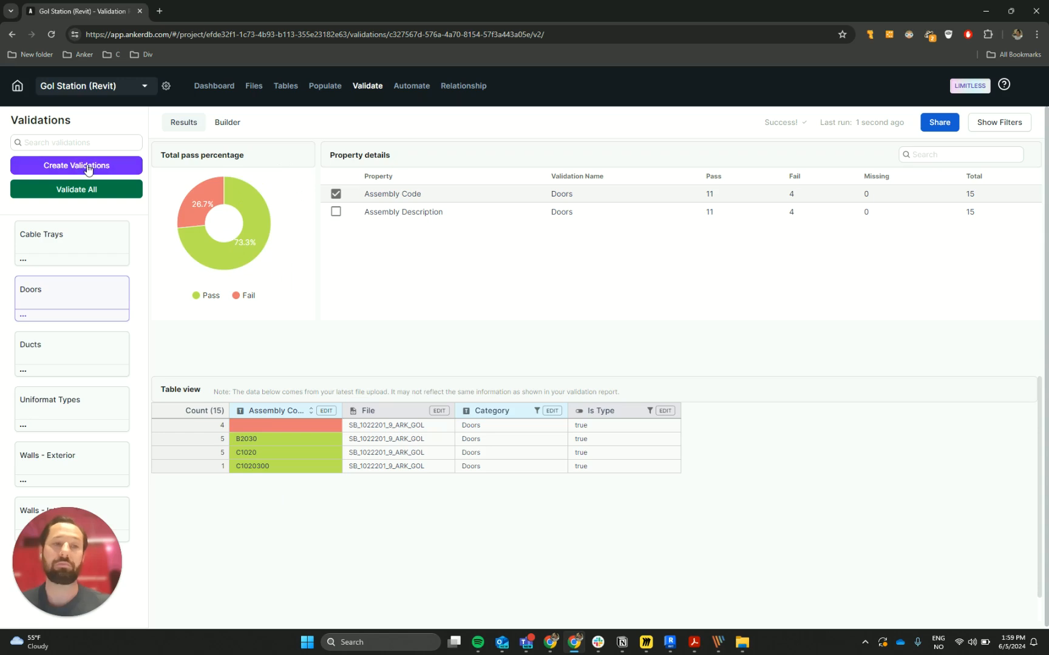
- Review the Doors validation's rules and duplicate that validation
left_click(225, 122)
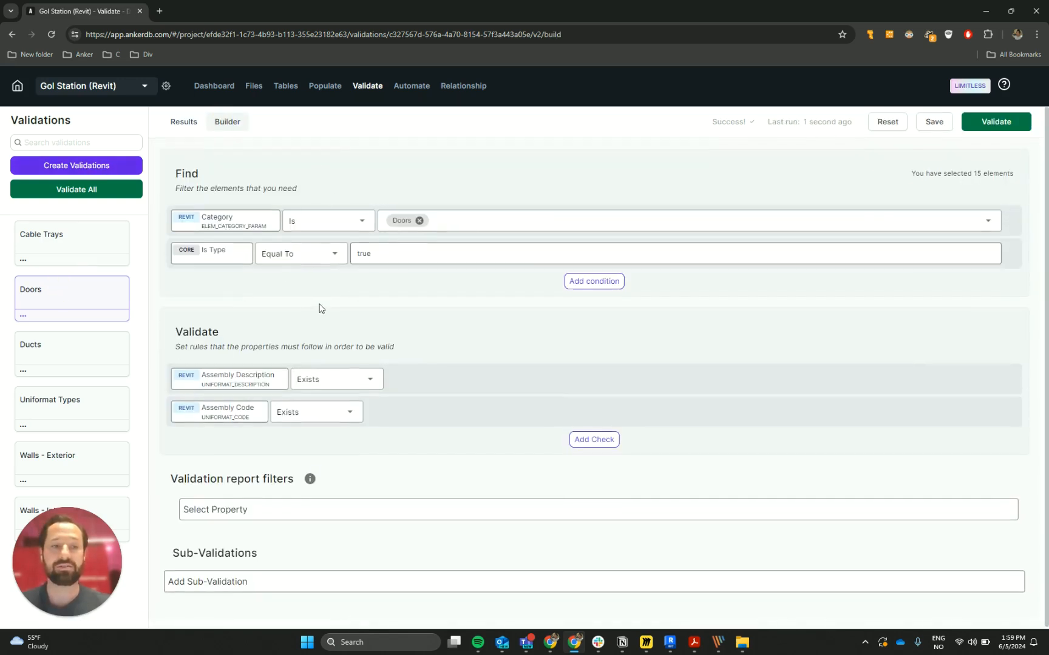
left_click(25, 316)
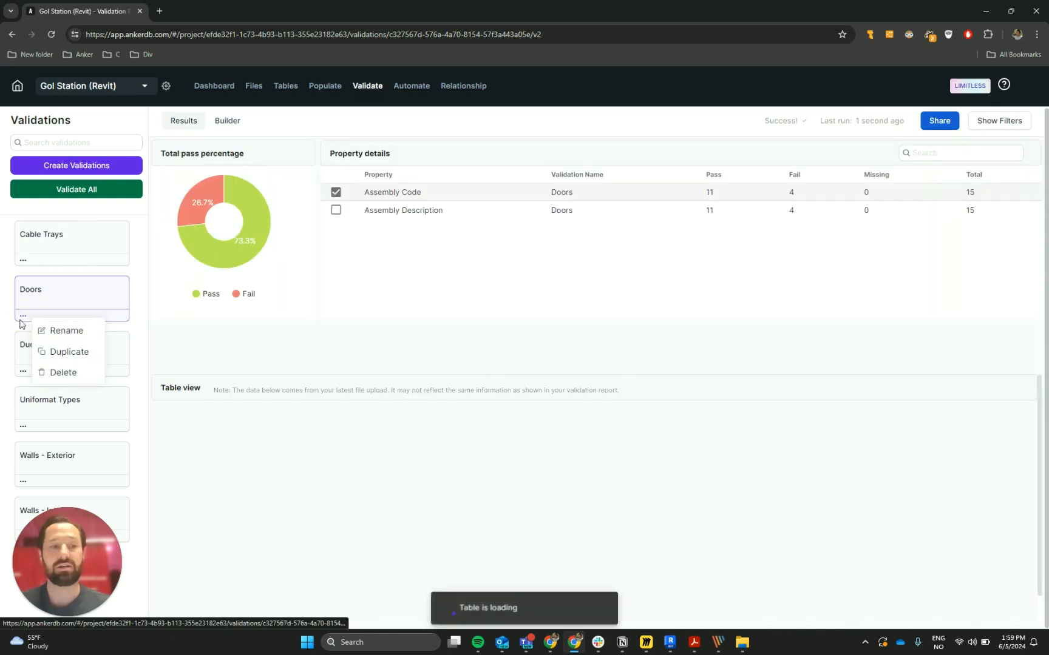
left_click(69, 352)
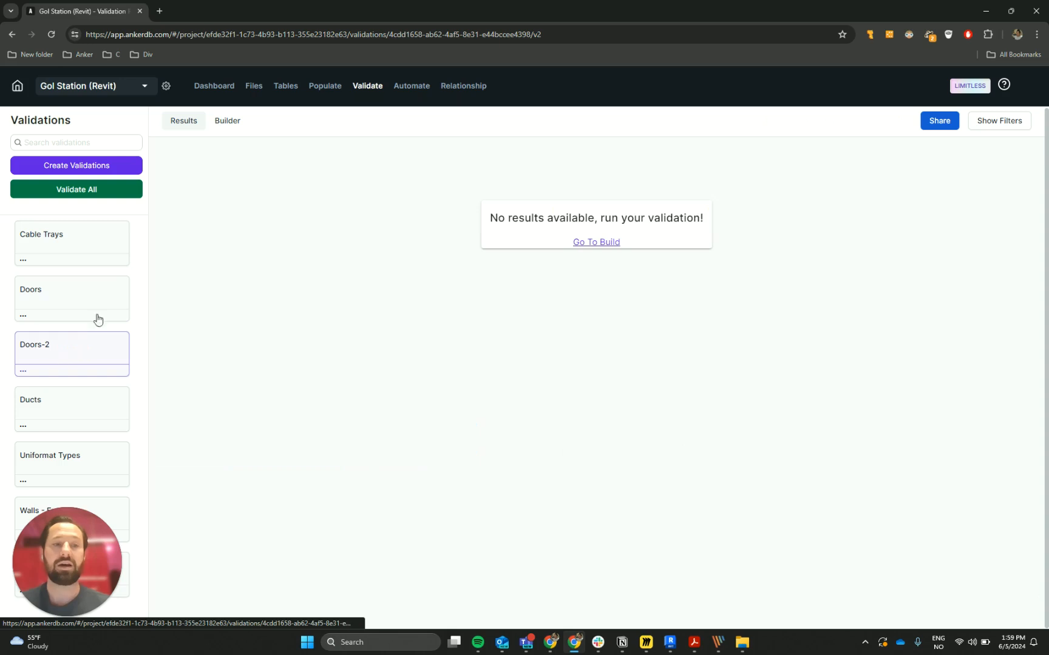
- Try to add a third Find condition to the Doors-2 copy requiring the Revit Function property Is Exterior
left_click(223, 120)
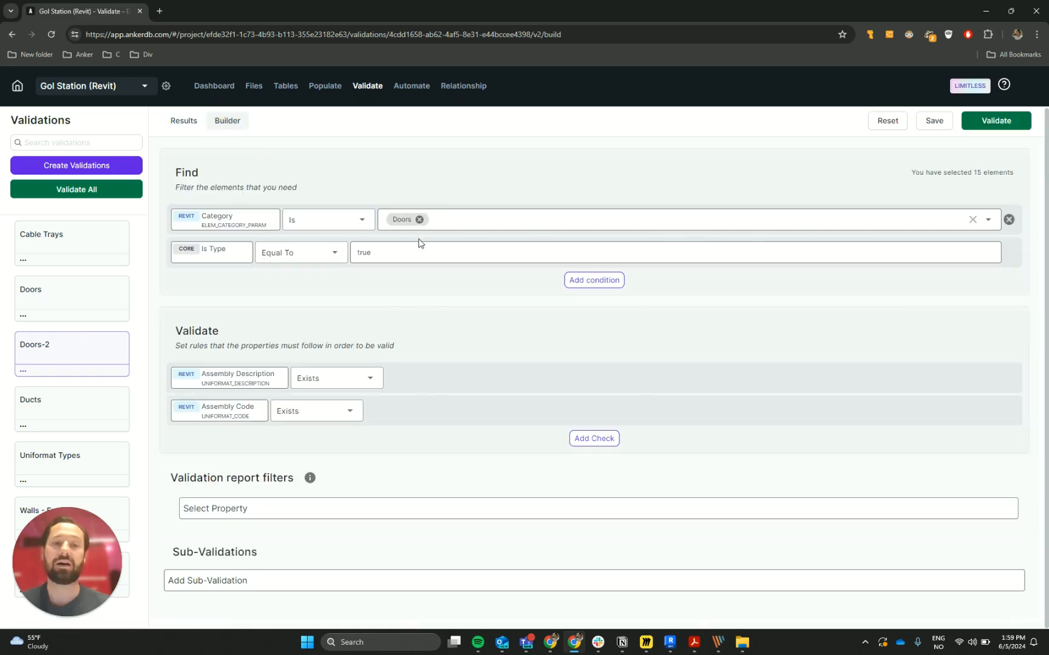
left_click(584, 281)
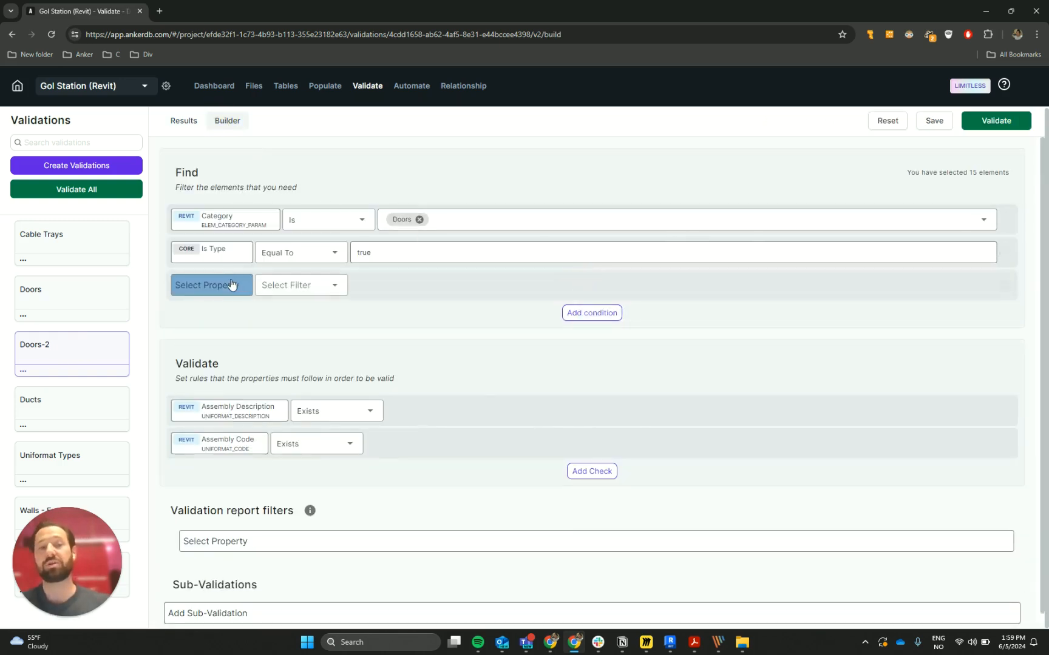
left_click(237, 283)
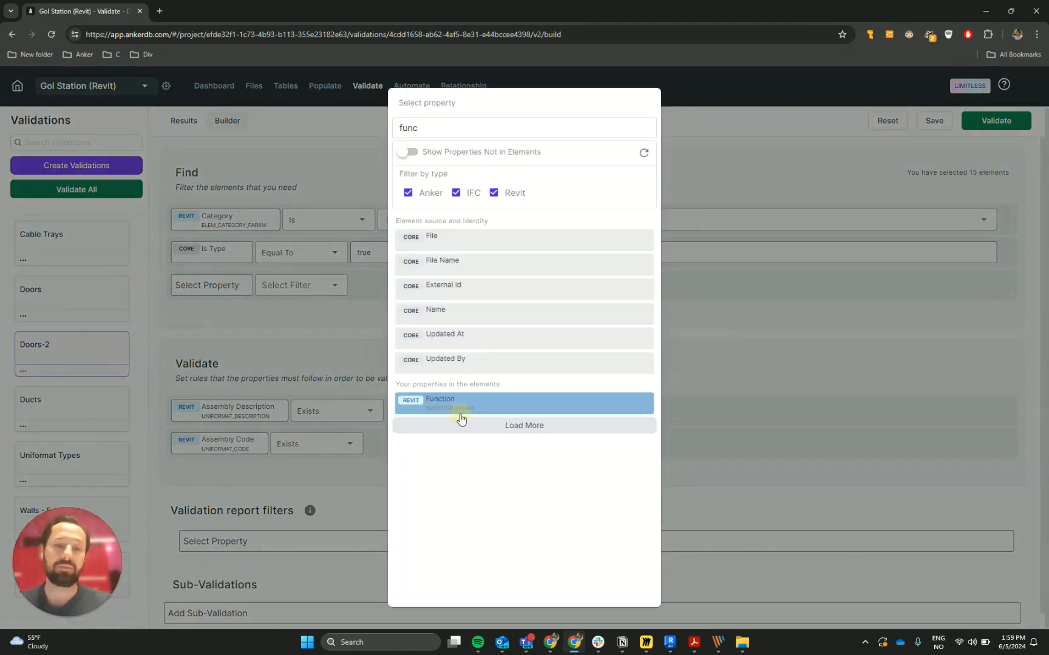
left_click(462, 411)
left_click(323, 284)
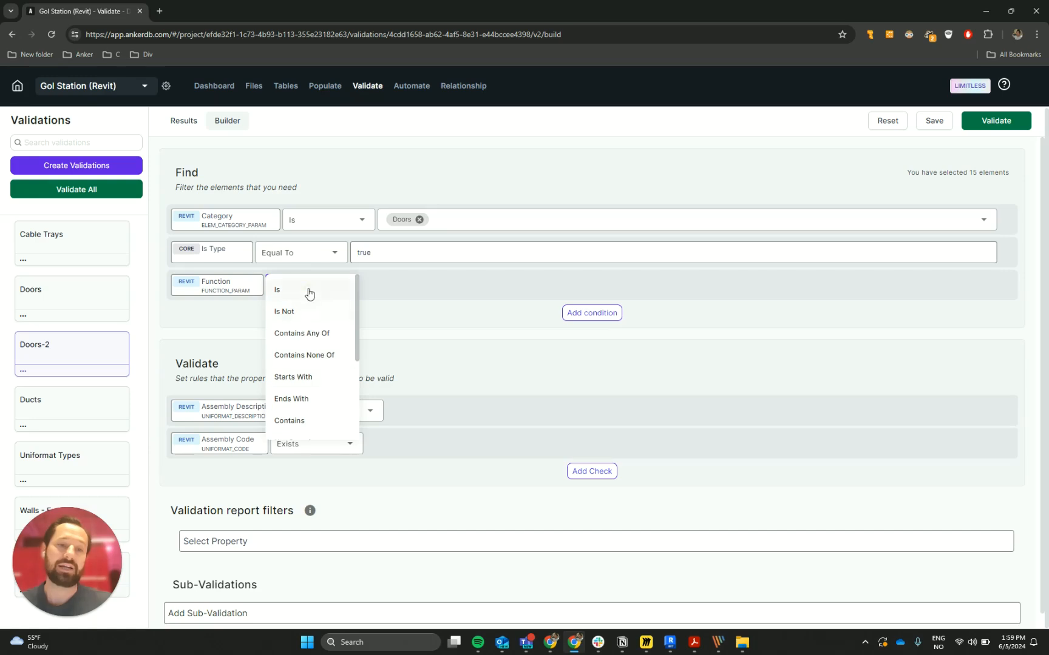
left_click(307, 288)
left_click(384, 286)
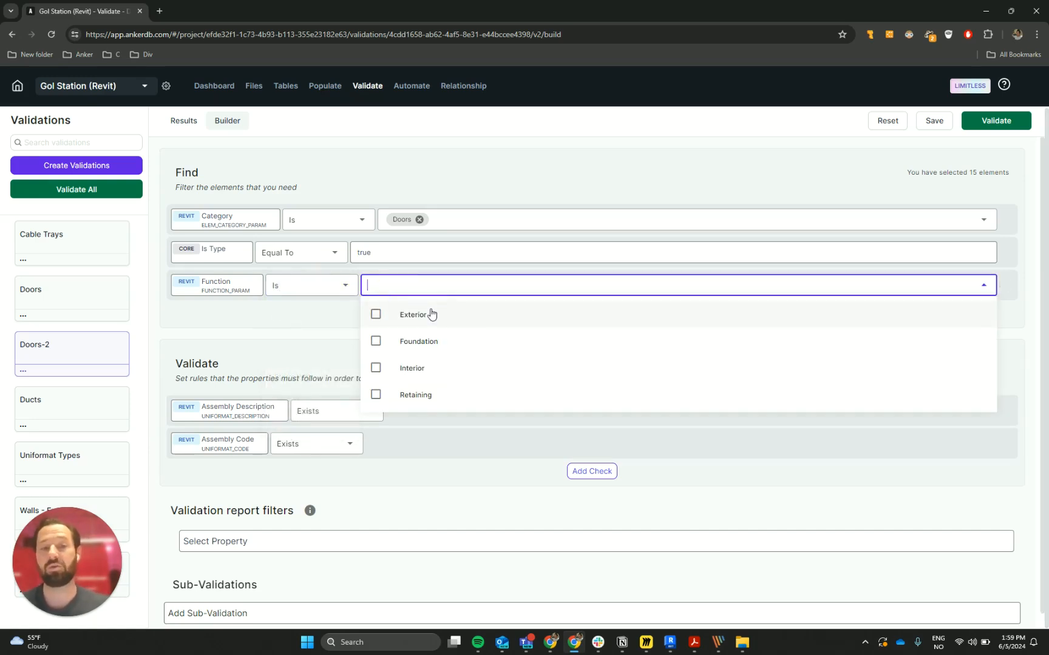
left_click(413, 314)
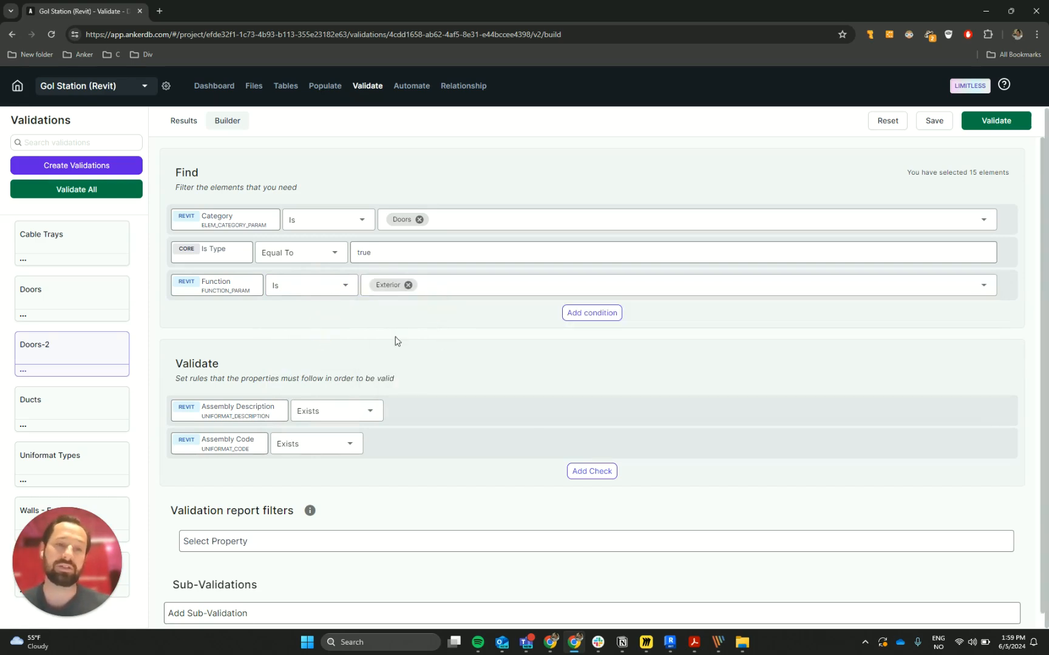
scroll(380, 350, "down", 1)
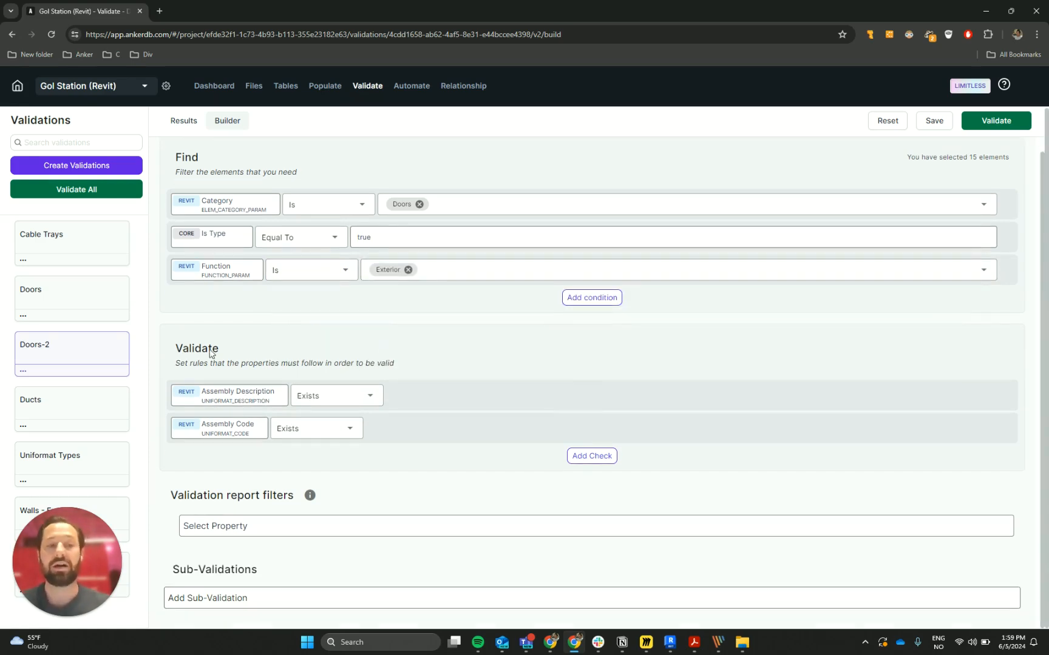
- Rename the Doors-2 validation to "Doors - Exterior"
left_click(26, 376)
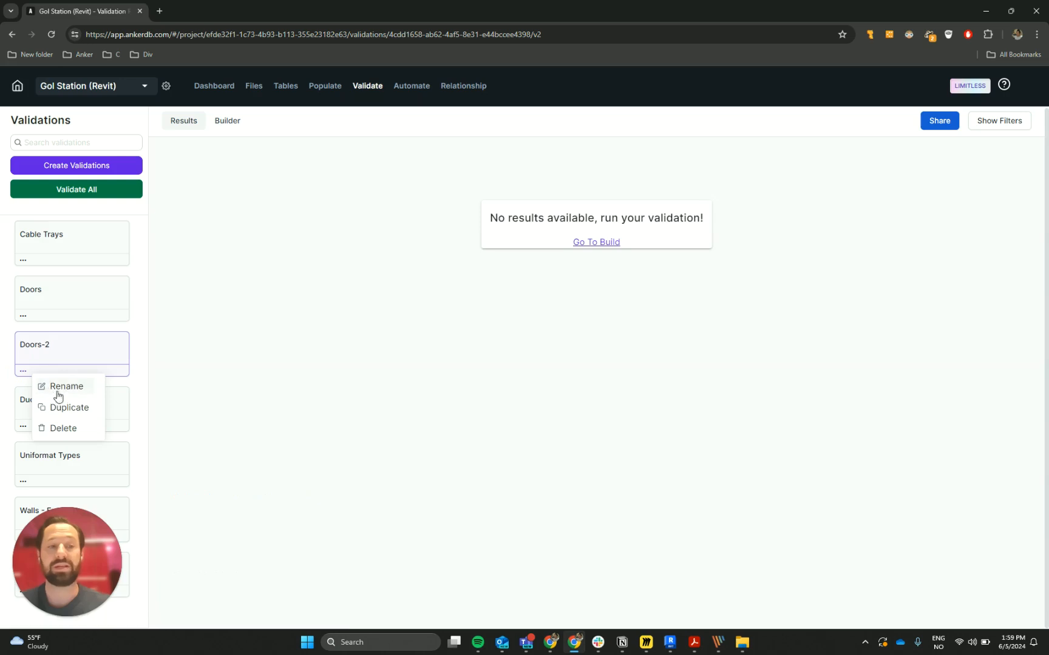
left_click(57, 386)
left_click_drag(401, 350, 445, 350)
key("BackSpace")
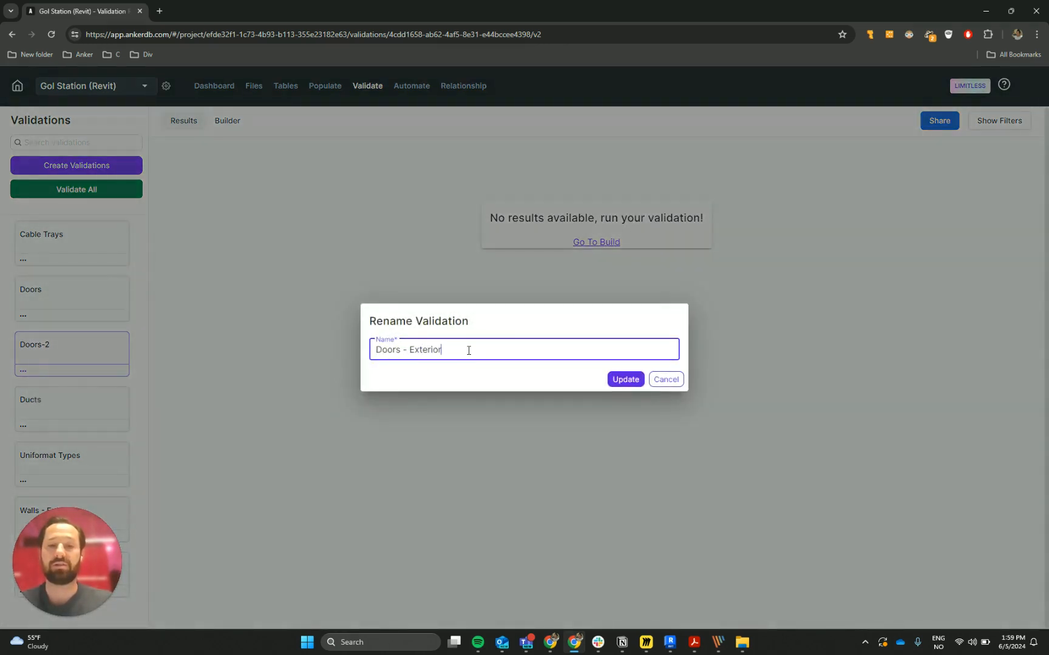
key("Return")
- Add a Find condition to Doors - Exterior requiring the Revit Function property (FUNCTION_PARAM) Is Exterior
left_click(230, 121)
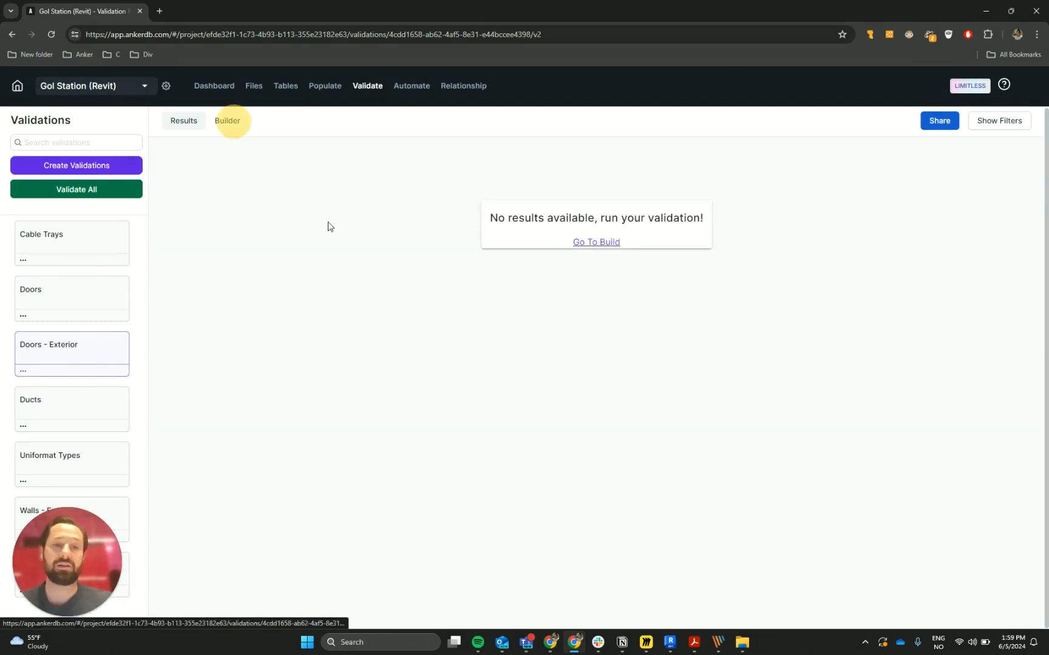
left_click(607, 278)
left_click(323, 284)
left_click(217, 284)
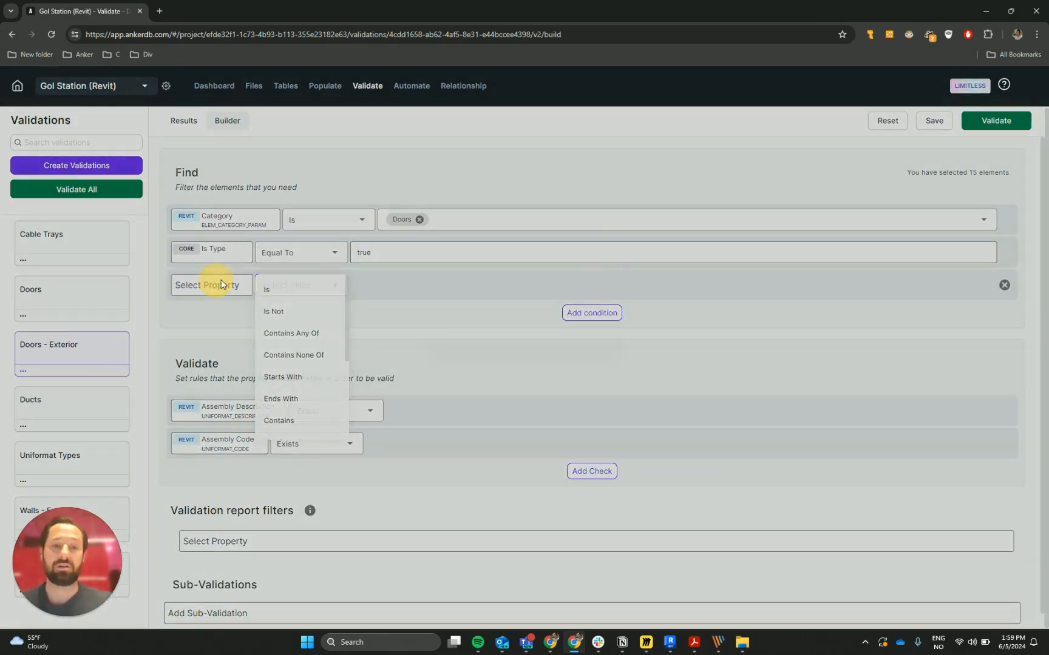
type("func")
left_click(462, 403)
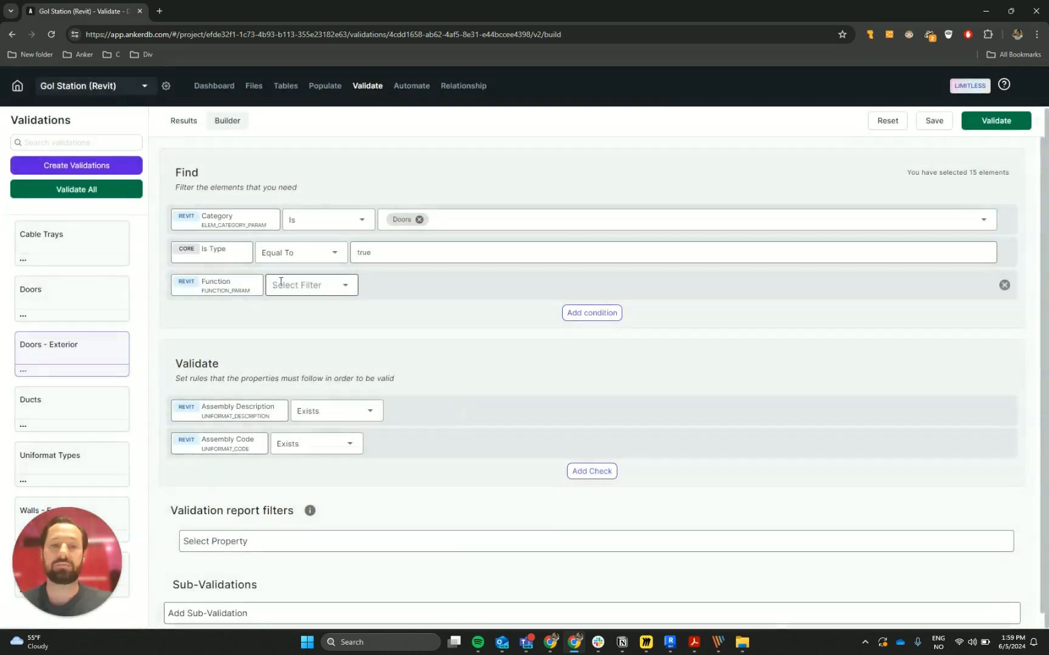
left_click(310, 296)
left_click(442, 286)
left_click(442, 311)
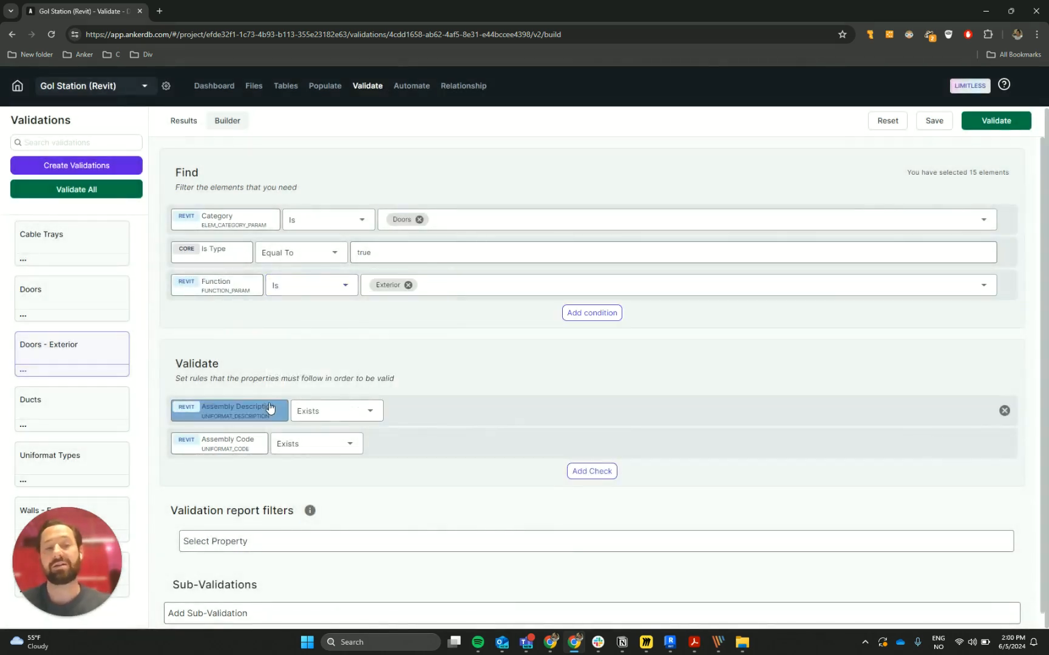
- Change the Assembly Description check to Is "Exterior Doors", copying the value from the Validation notes in Notion
left_click(367, 411)
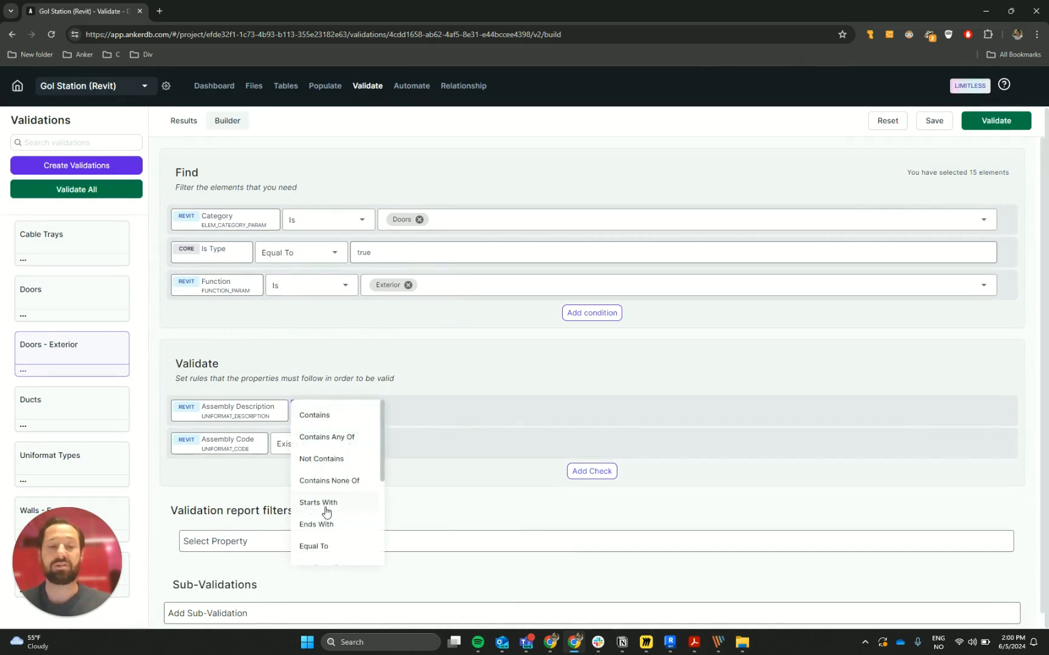
scroll(326, 511, "down", 3)
left_click(330, 466)
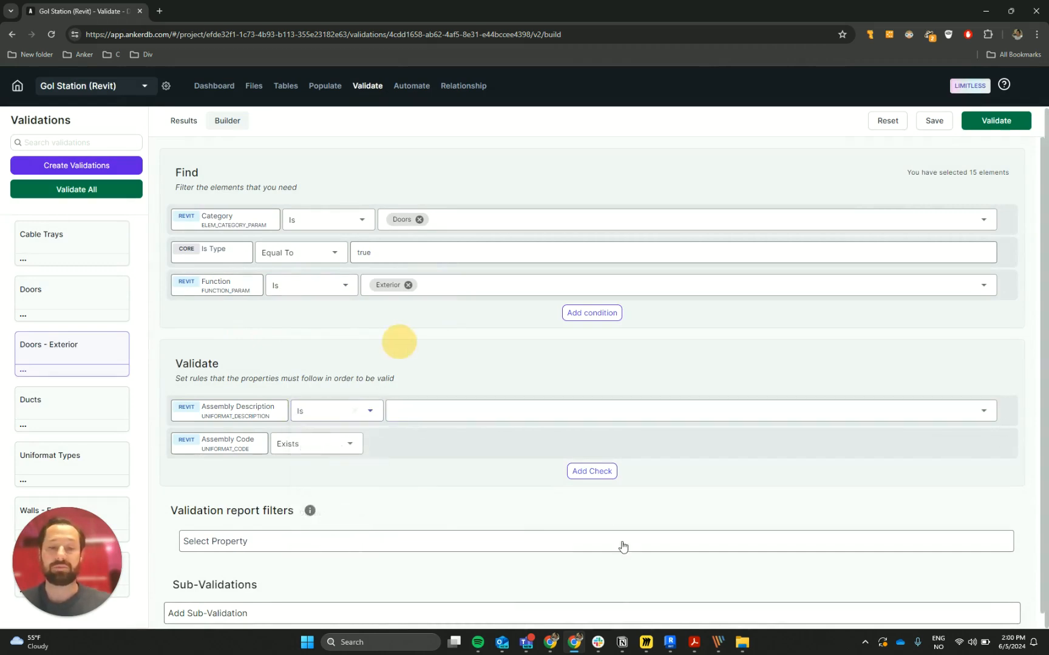
left_click(622, 637)
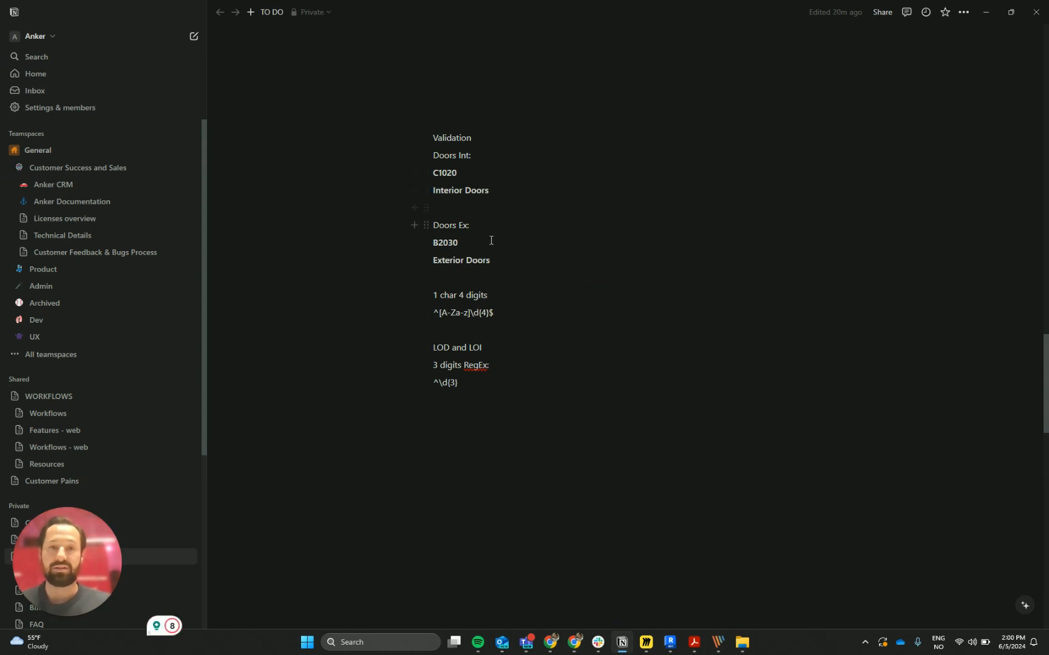
left_click_drag(496, 263, 429, 260)
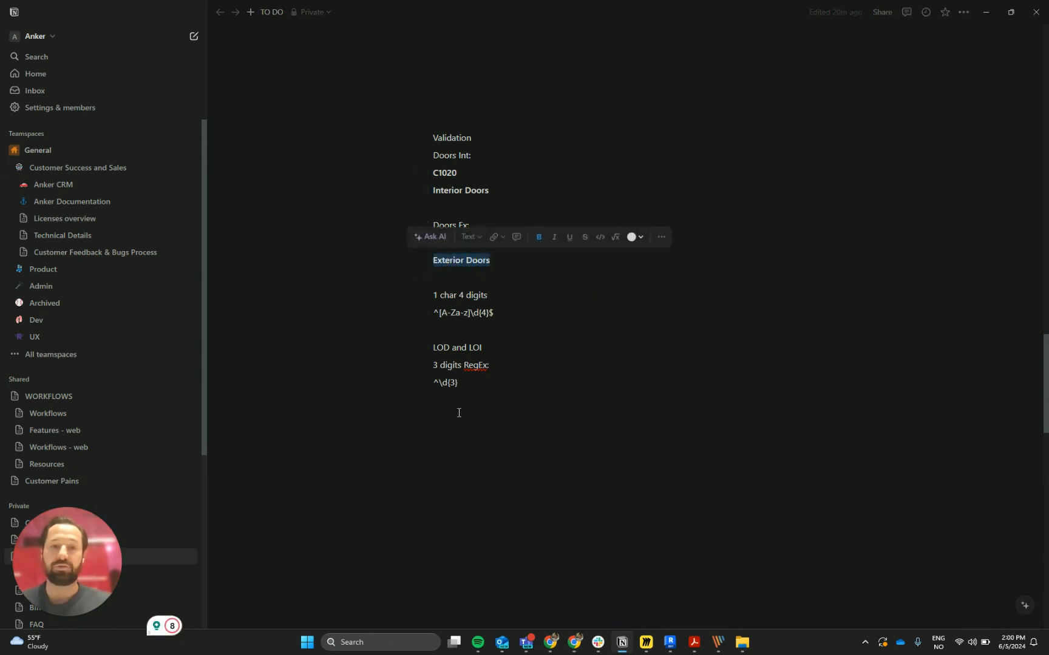
key("alt+Tab")
left_click(403, 410)
left_click(424, 435)
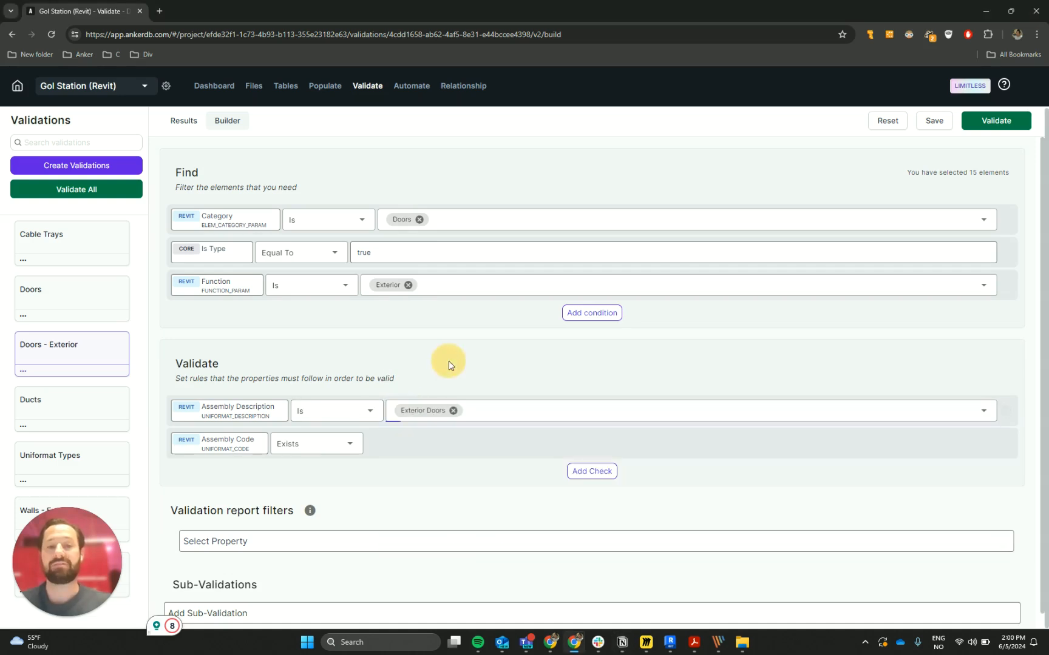
- Change the Assembly Code check to Is "B2030", copying the exterior door code from the Notion notes
left_click(345, 443)
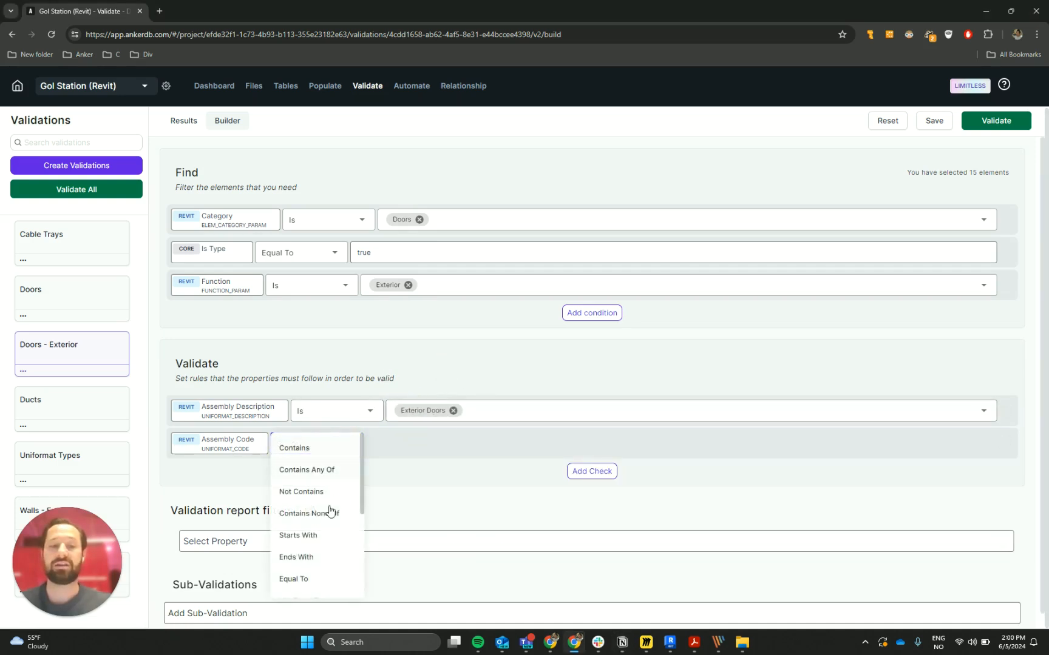
scroll(313, 502, "down", 5)
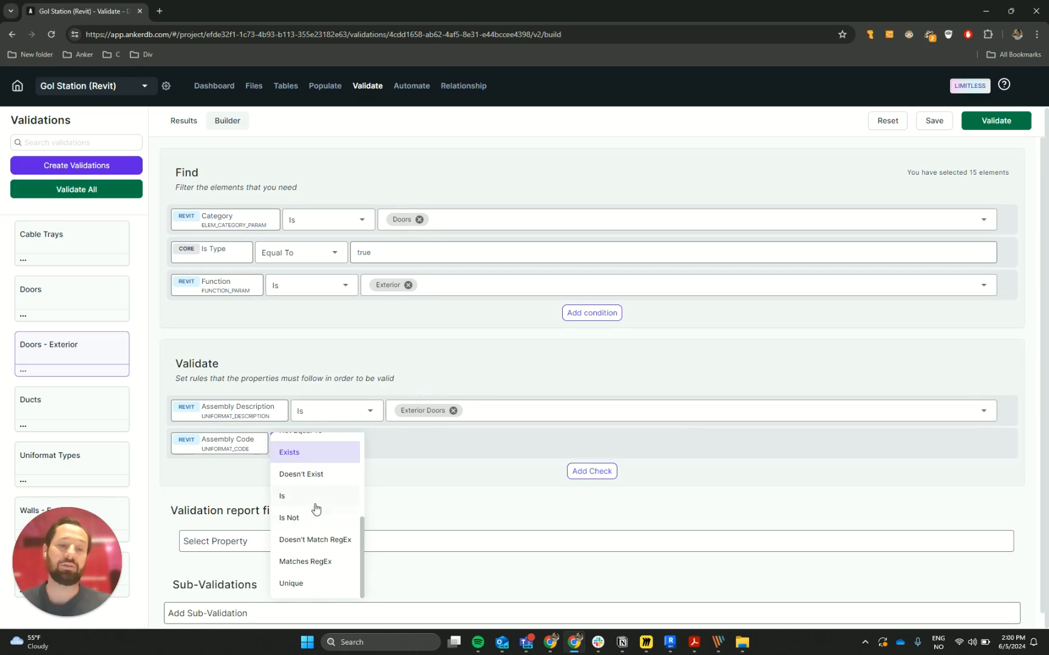
left_click(315, 497)
key("alt+Tab")
left_click(477, 299)
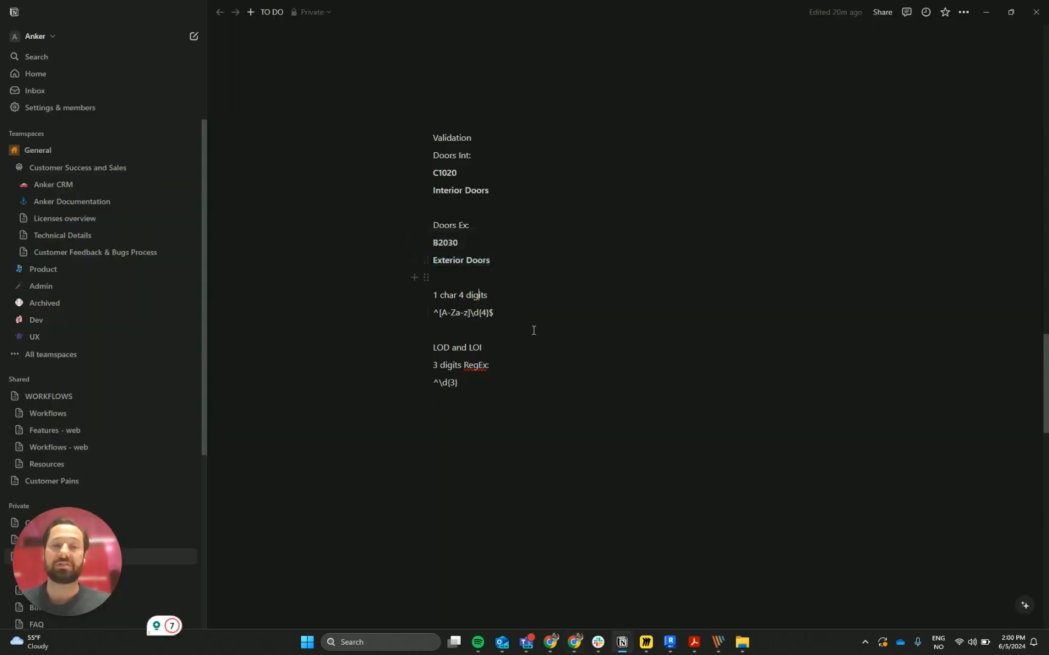
left_click(449, 244)
double_click(450, 245)
key("ctrl+c")
key("alt+Tab")
left_click(405, 443)
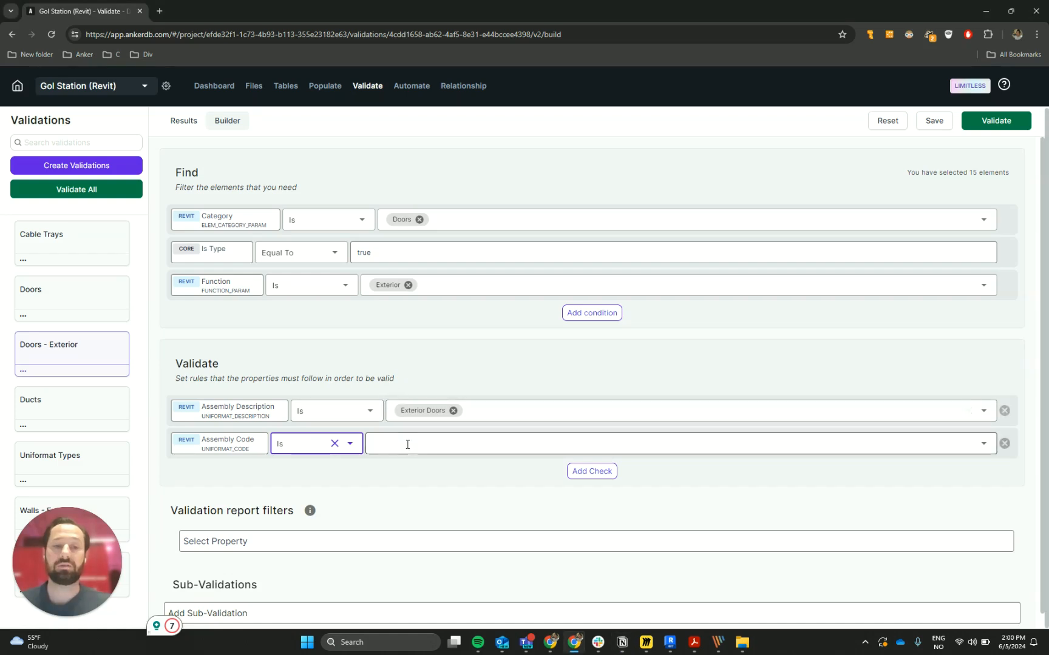
key("ctrl+v")
key("Return")
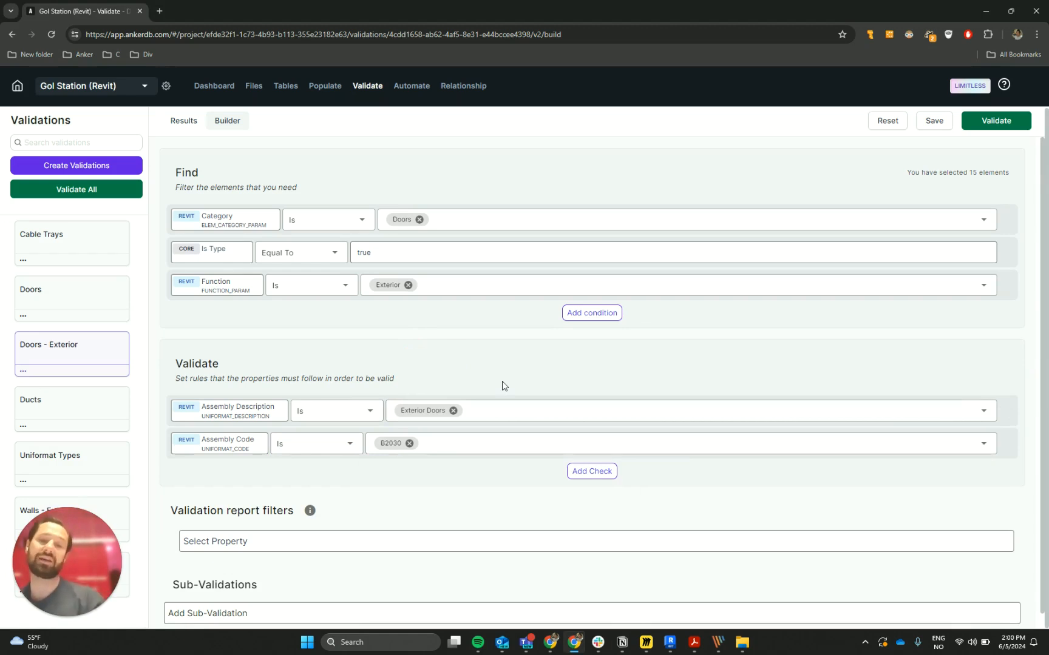
- Run the Doors - Exterior validation and review the Function and Assembly Code values in its results table
left_click(984, 121)
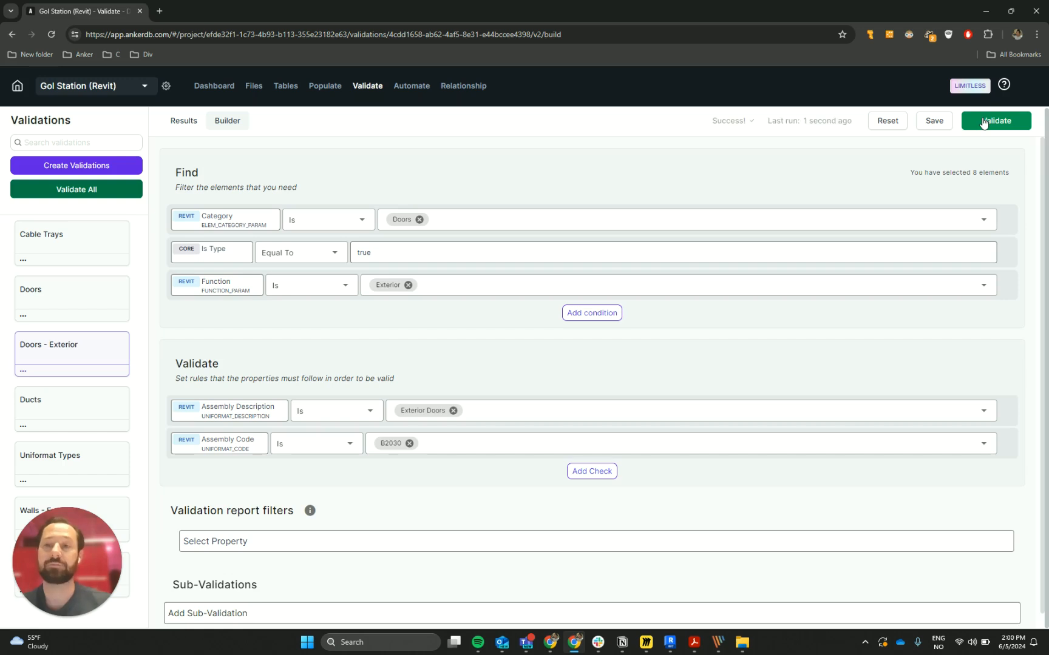
left_click(185, 121)
left_click(477, 271)
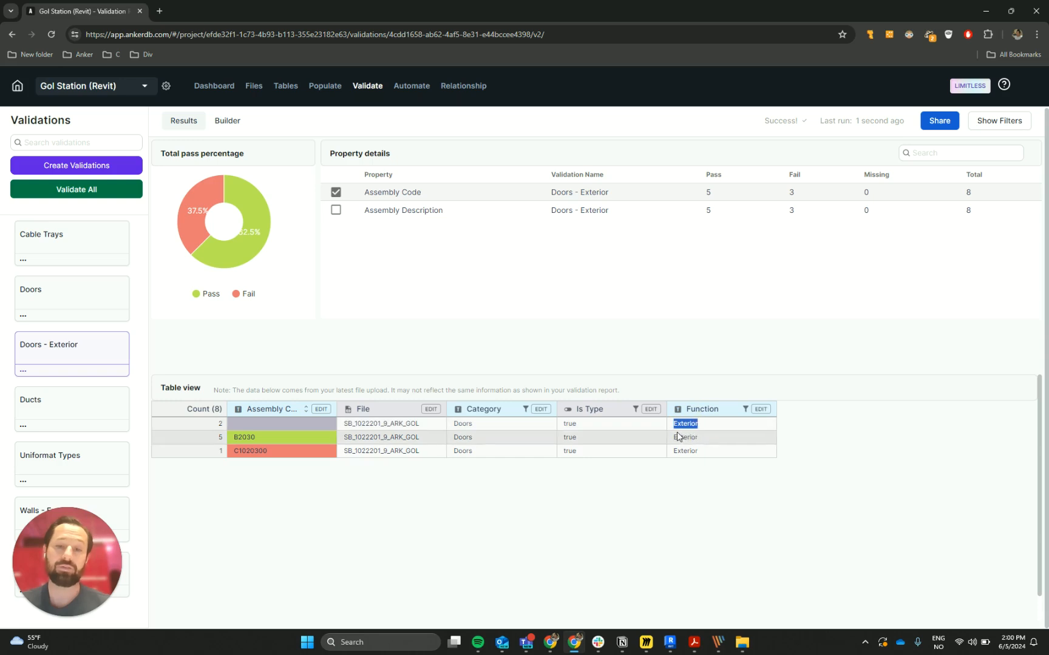
mouse_move(674, 438)
left_mouse_down()
mouse_move(698, 437)
mouse_move(689, 452)
left_mouse_up()
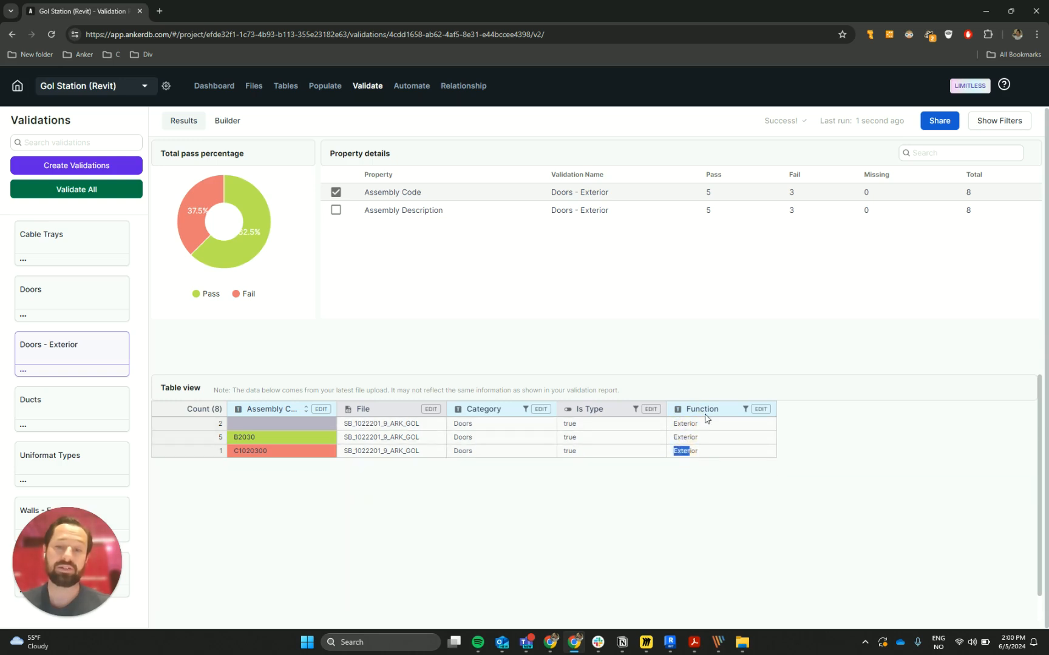
left_click(514, 505)
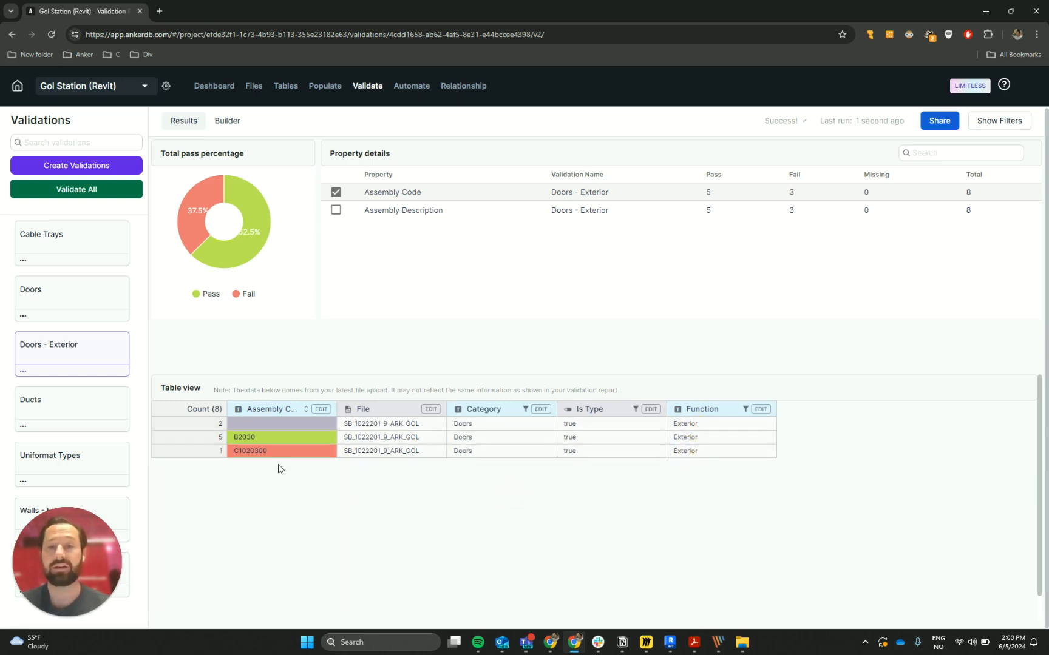
left_click(246, 422)
left_click(205, 439)
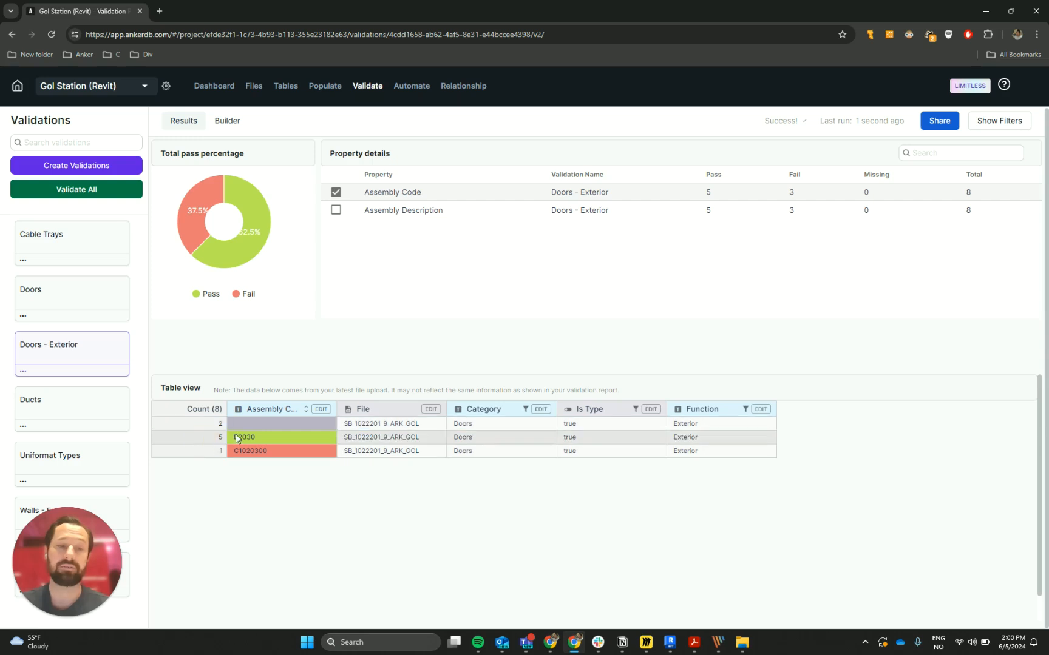
- Examine the B2030 and C1020300 Assembly Code rows in the Doors - Exterior results table
left_click(241, 439)
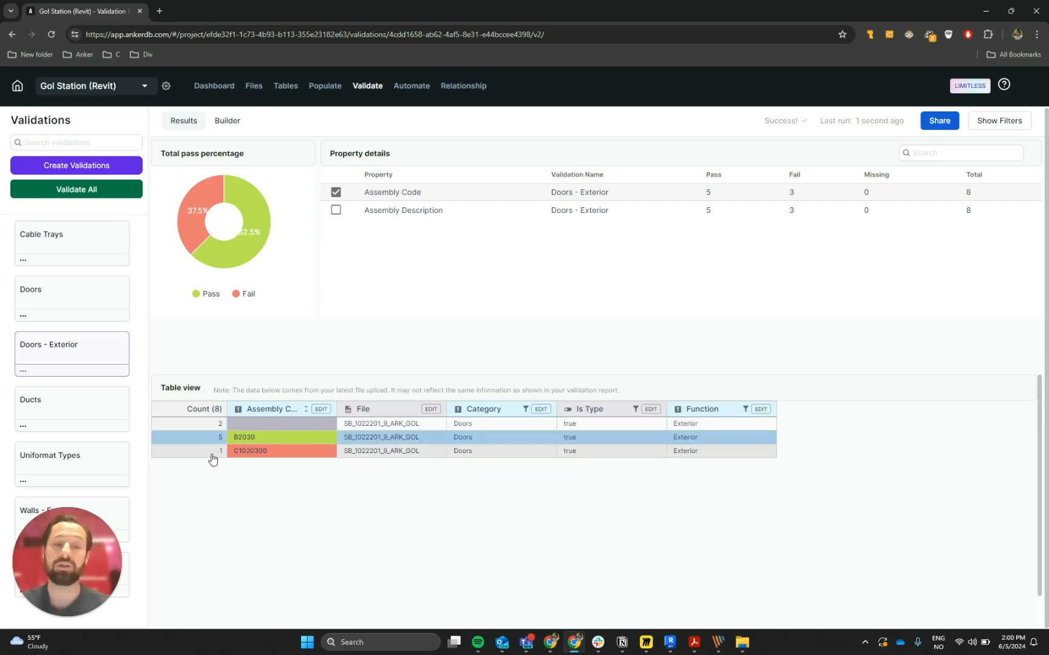
left_click(207, 455)
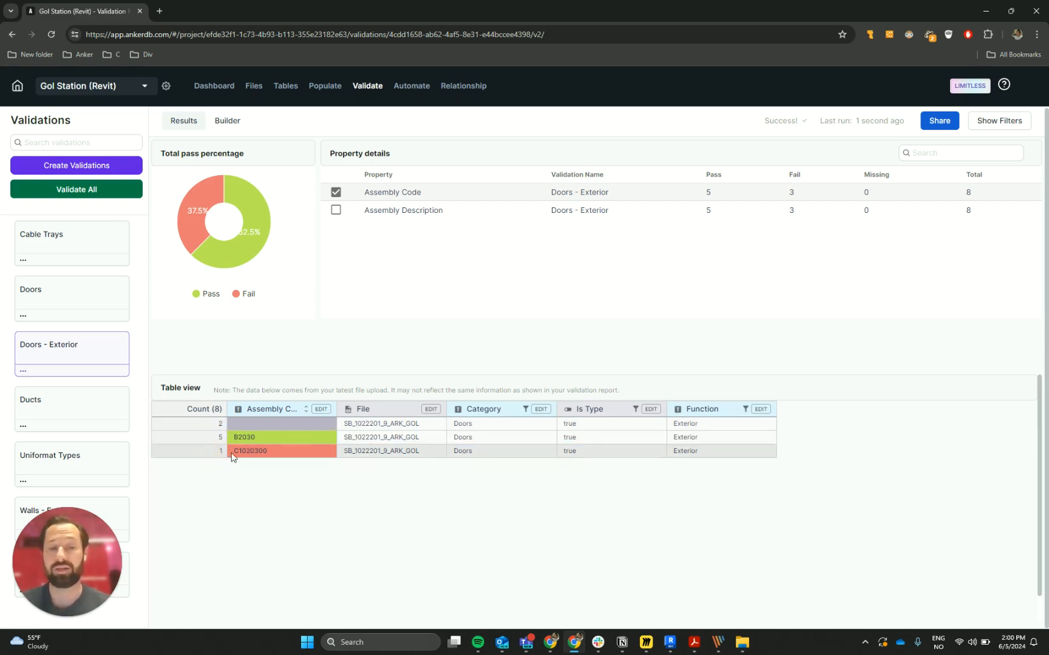
left_click_drag(232, 456, 271, 449)
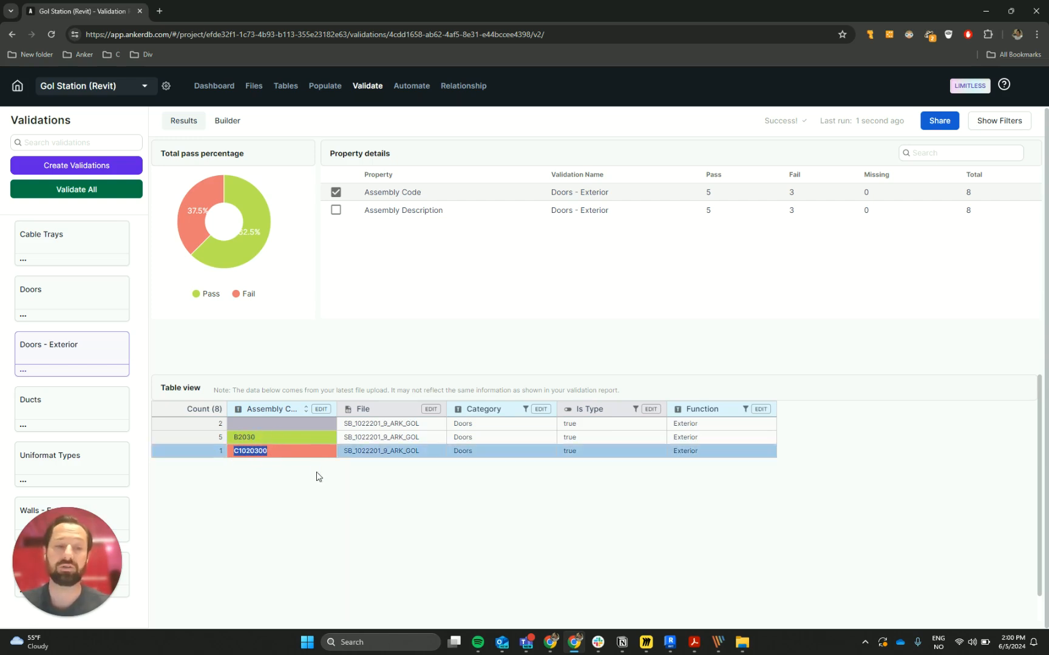
left_click(317, 477)
- Duplicate the Doors - Exterior validation and rename the copy as Doors - Interior
left_click(233, 124)
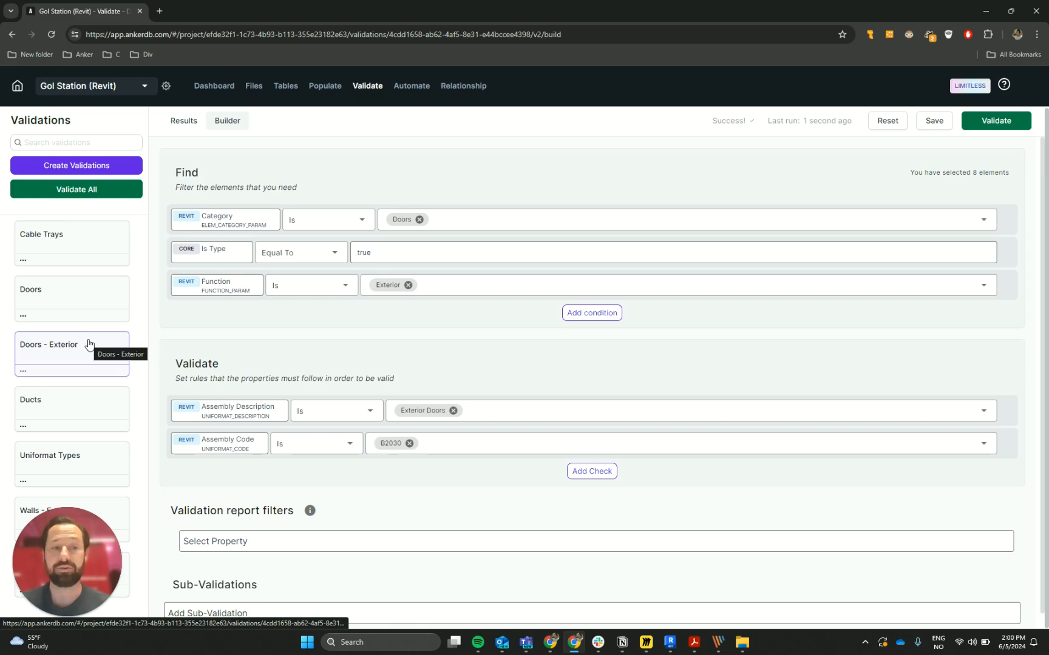
left_click(23, 370)
left_click(55, 410)
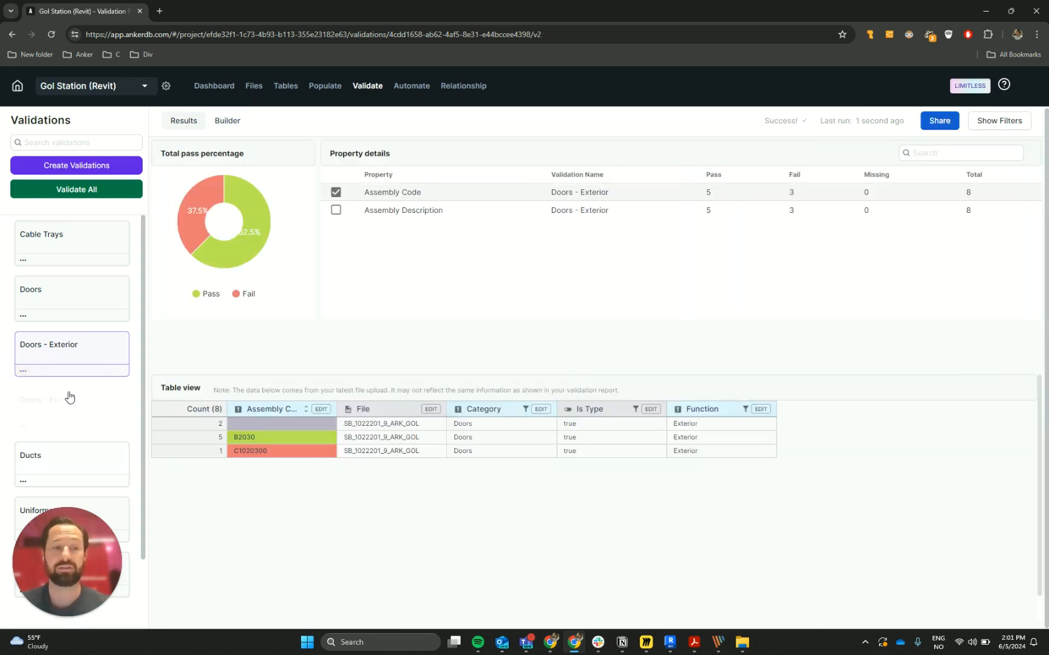
left_click(23, 425)
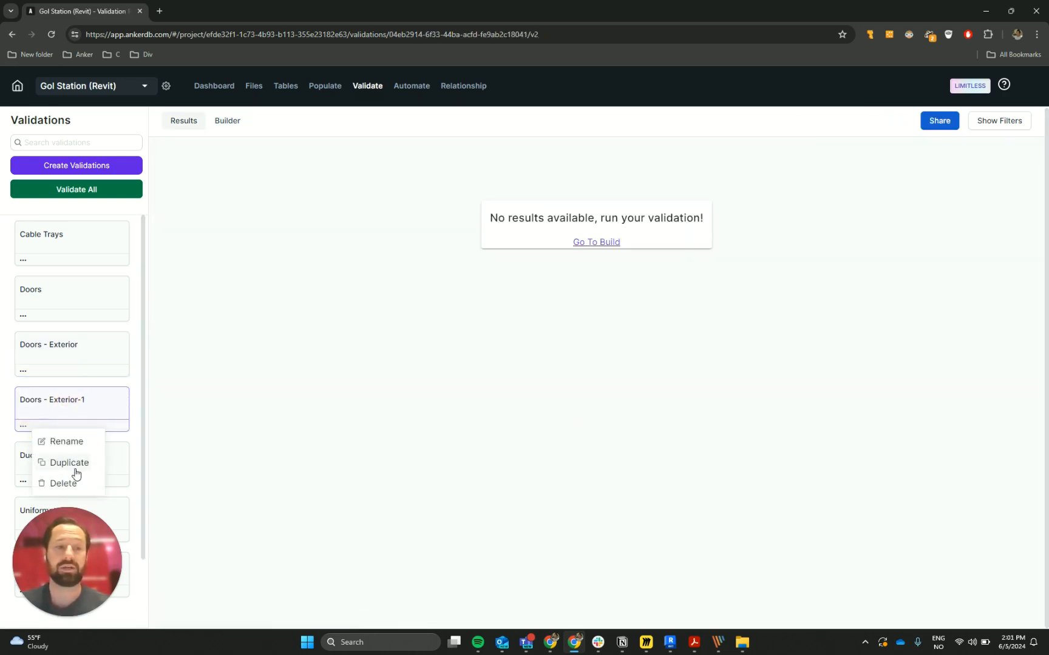
left_click(67, 441)
left_click_drag(411, 350, 511, 366)
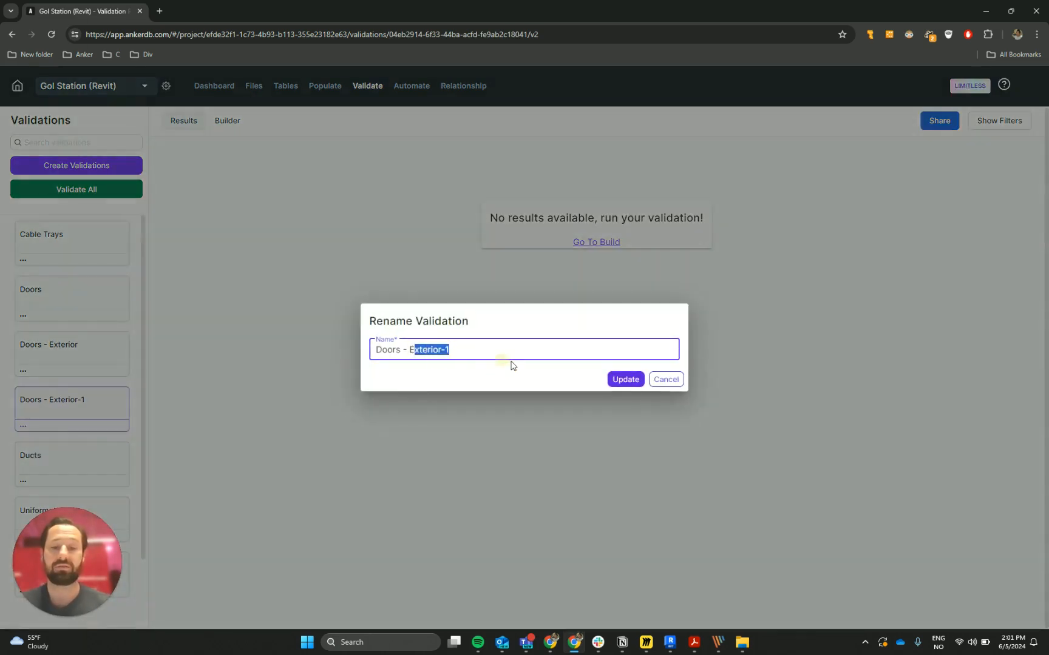
key("BackSpace")
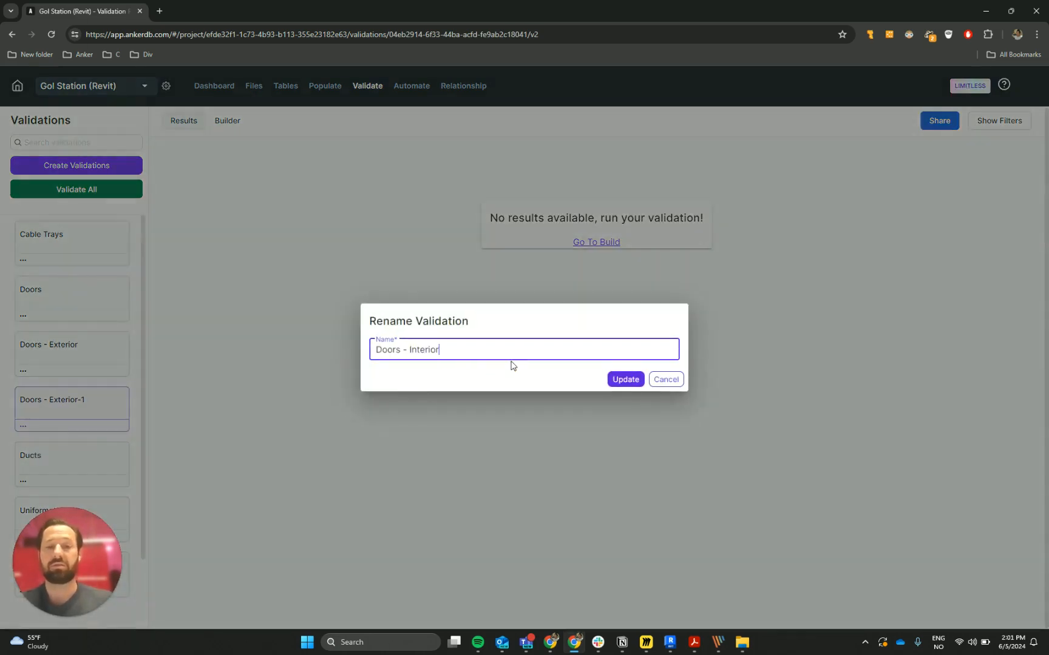
key("Return")
- Change the Function condition of the Doors - Interior validation to Is Interior
left_click(228, 121)
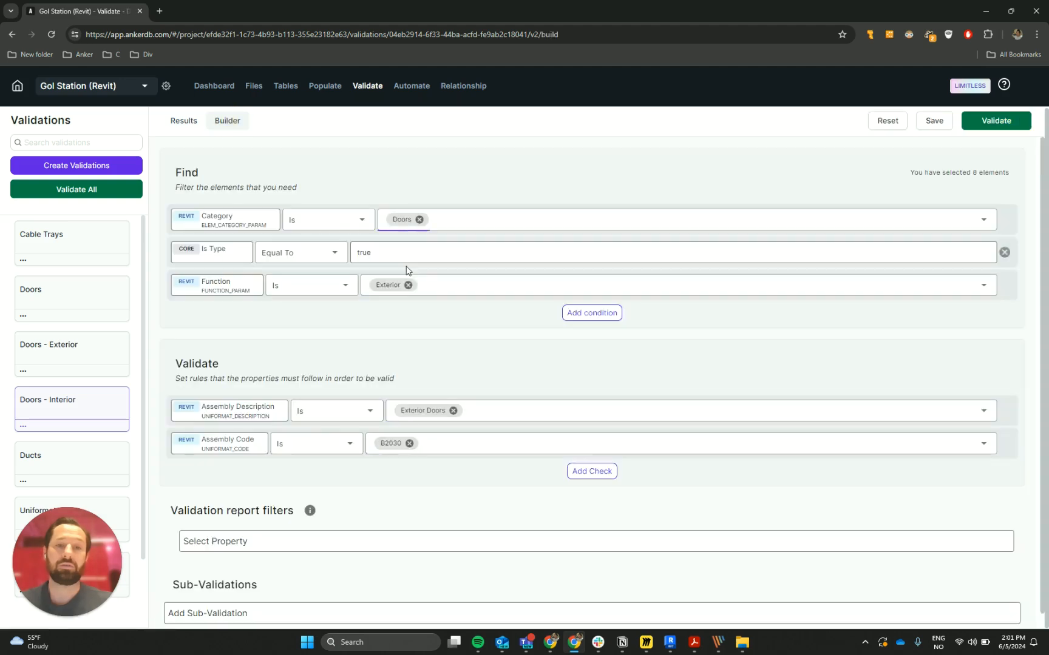
left_click(408, 284)
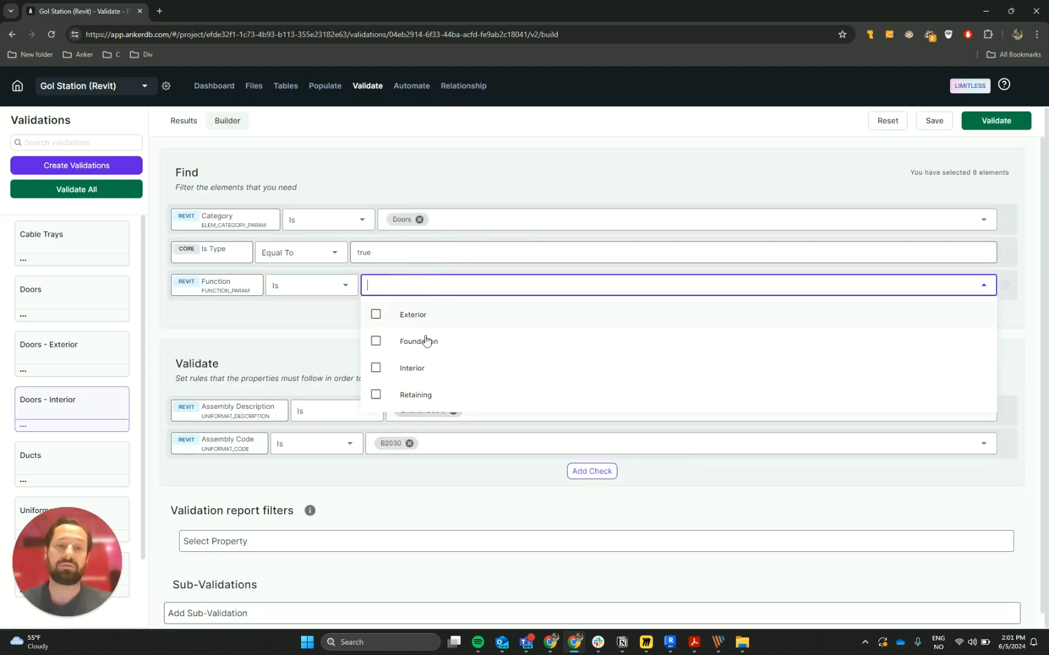
left_click(416, 367)
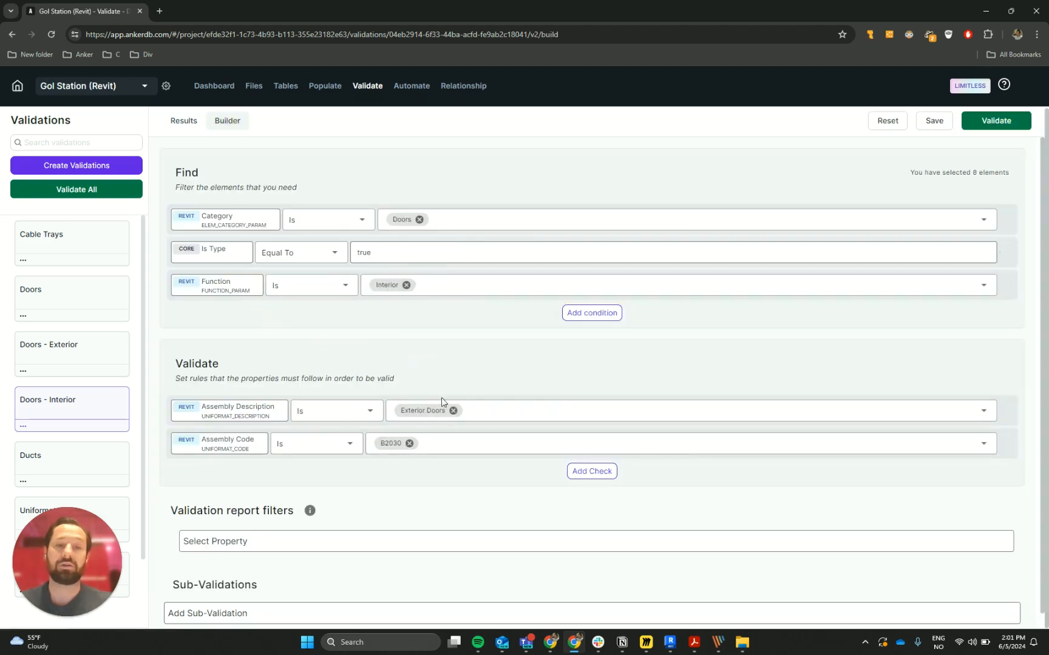
- Change the Assembly Description check to Is "Interior Doors", copying the value from the Validation notes in Notion
left_click(453, 410)
key("alt+Tab")
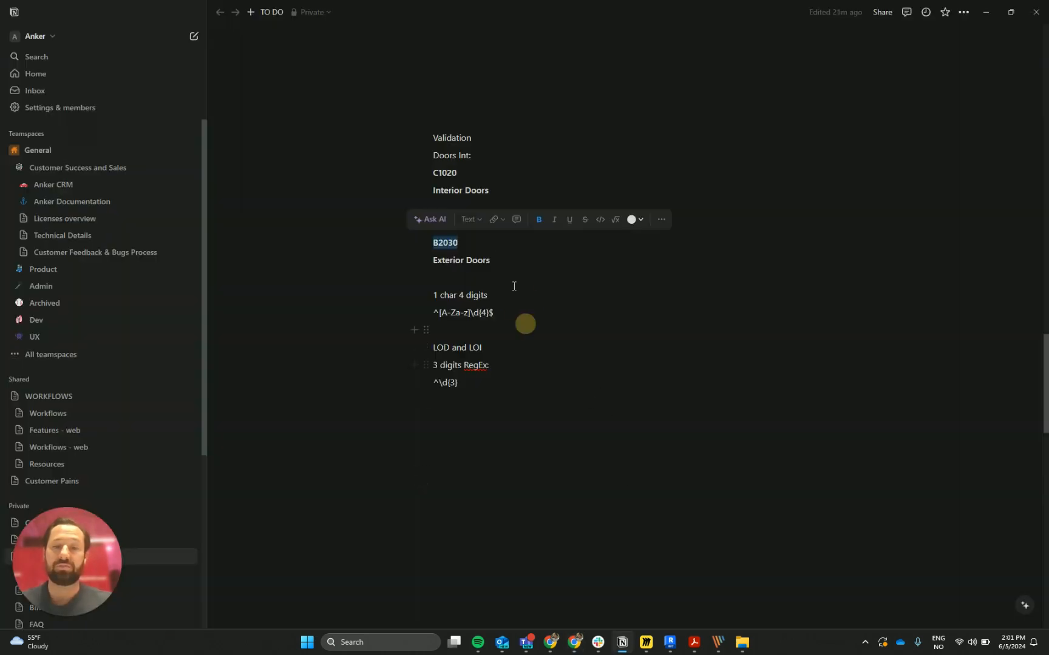
left_click_drag(493, 190, 428, 192)
key("ctrl+c")
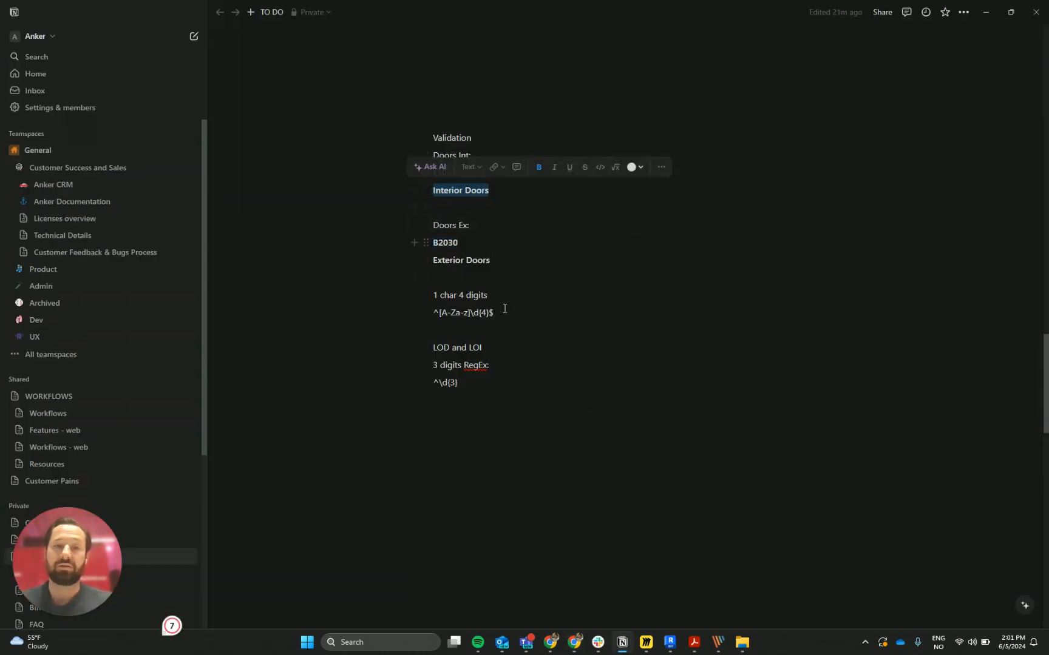
key("alt+Tab")
left_click(445, 411)
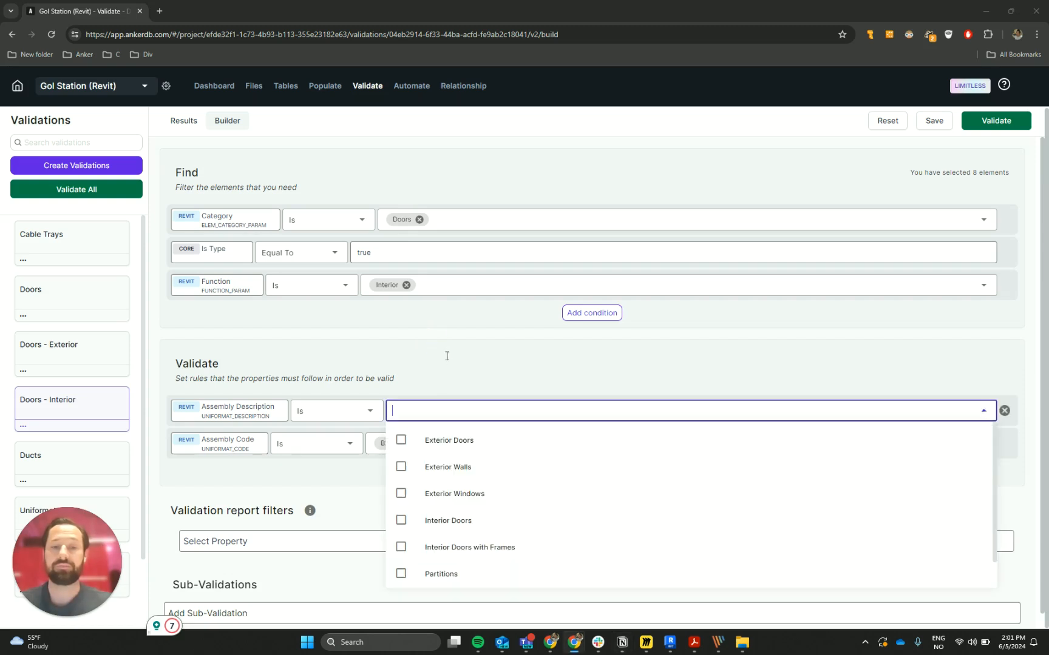
key("ctrl+v")
key("Return")
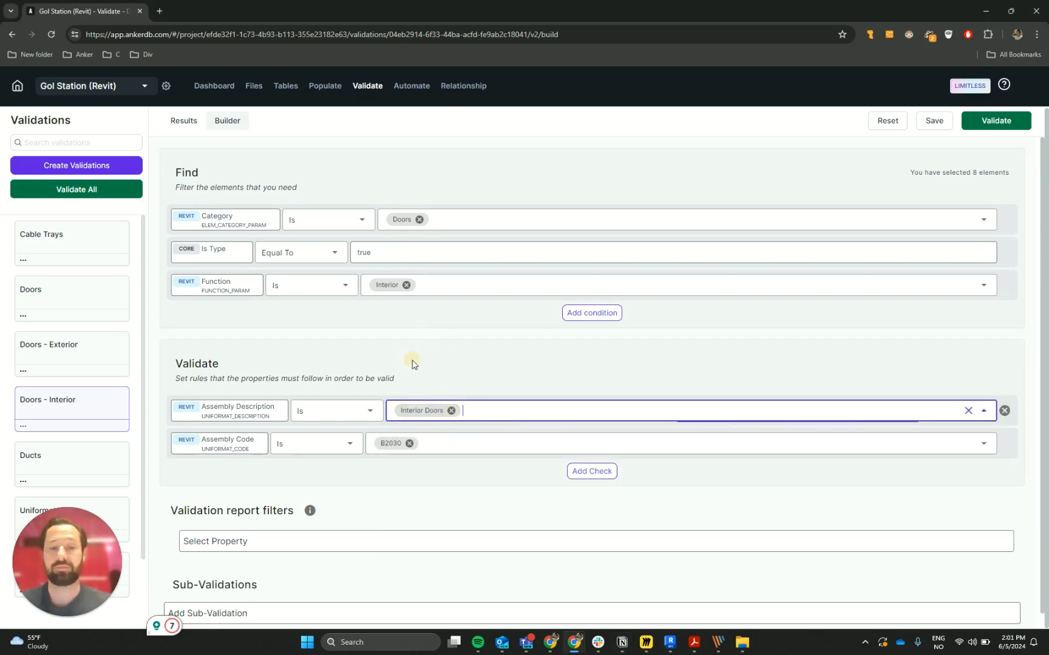
- Consult the interior door code in the Notion notes and clear the B2030 value from the Assembly Code check
key("alt+Tab")
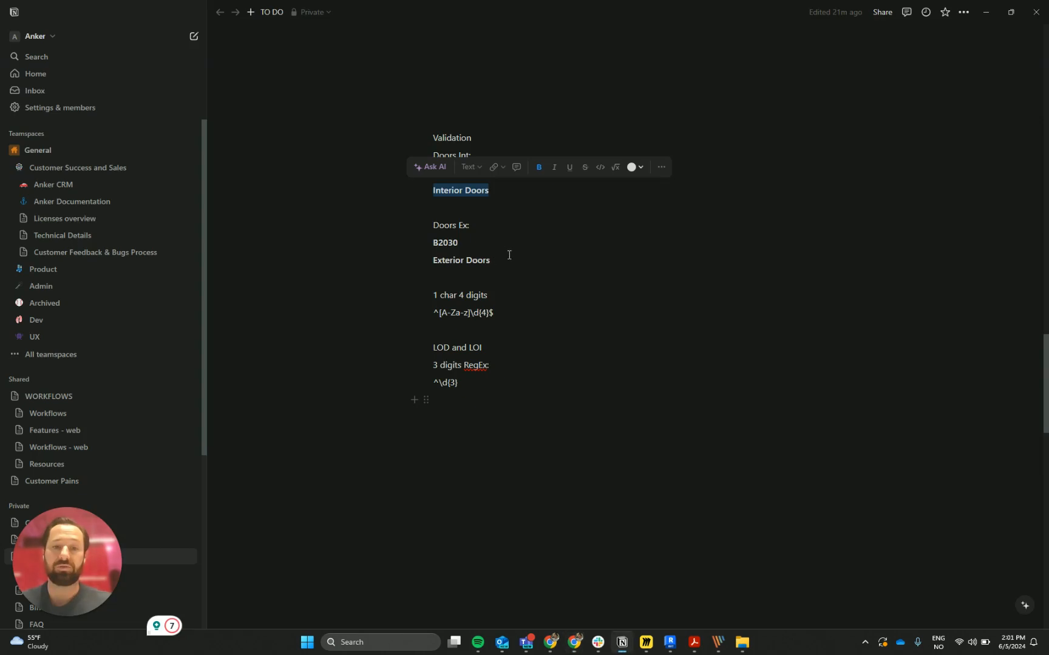
double_click(445, 172)
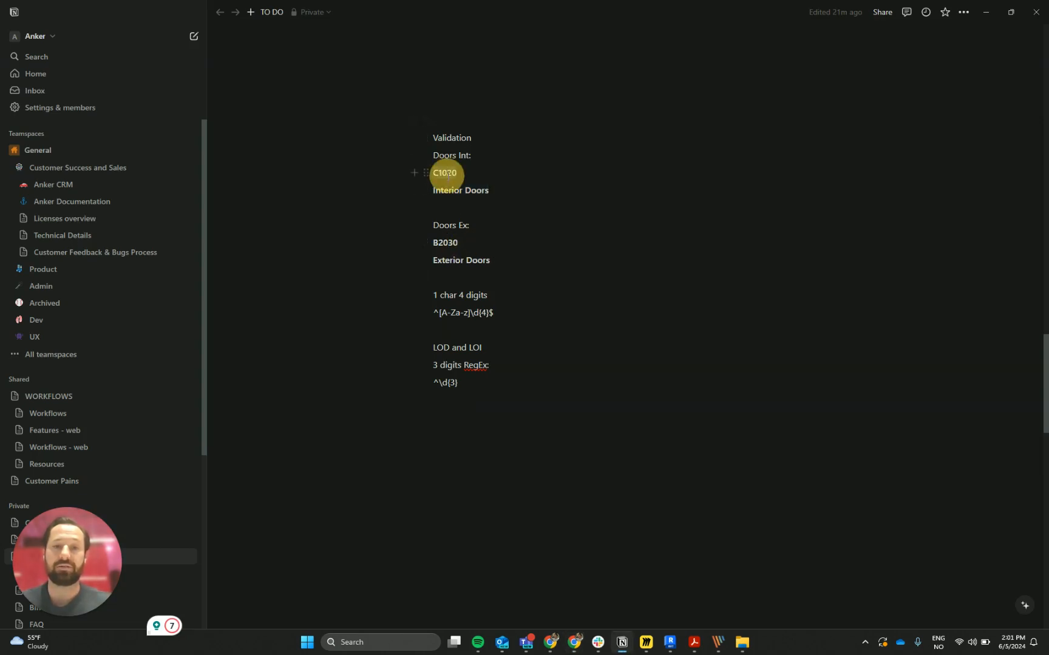
key("alt+Tab")
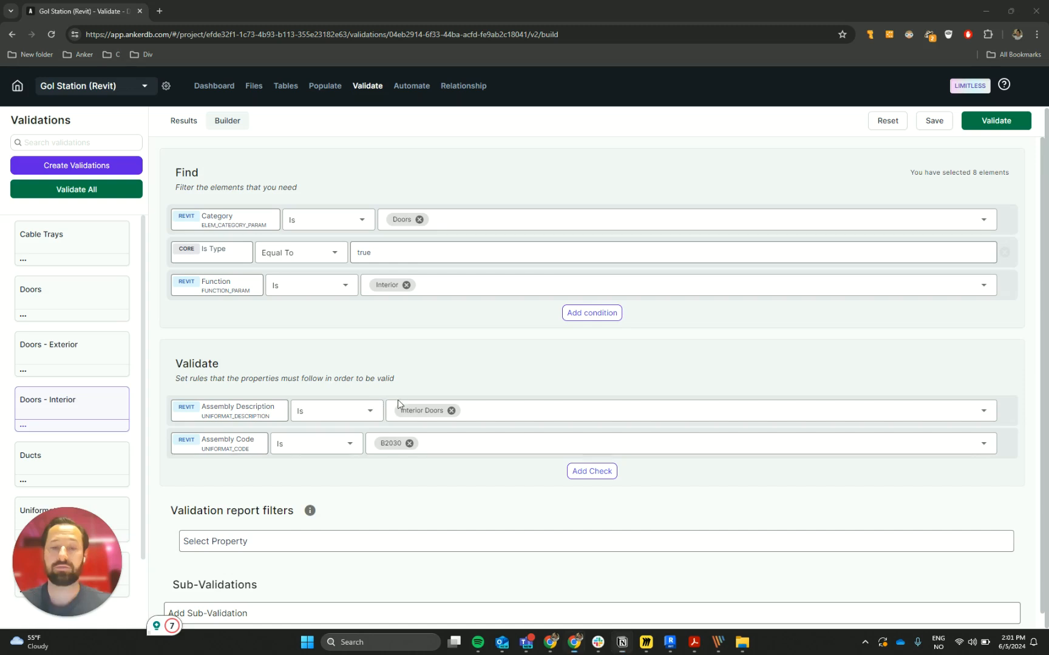
left_click(410, 443)
left_click(413, 446)
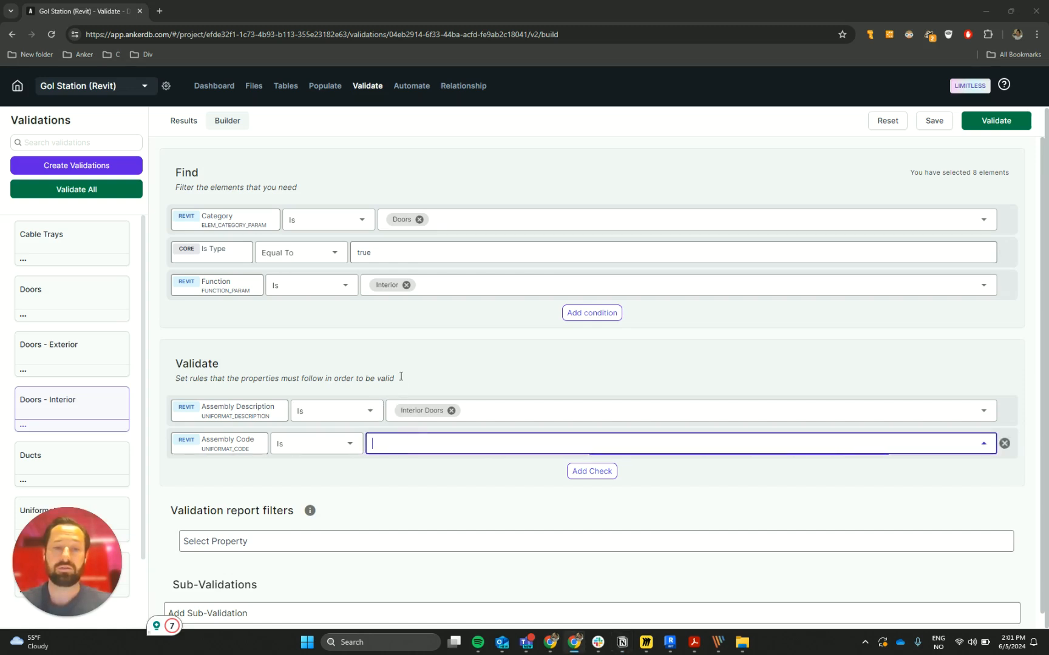
key("ctrl+v")
key("Return")
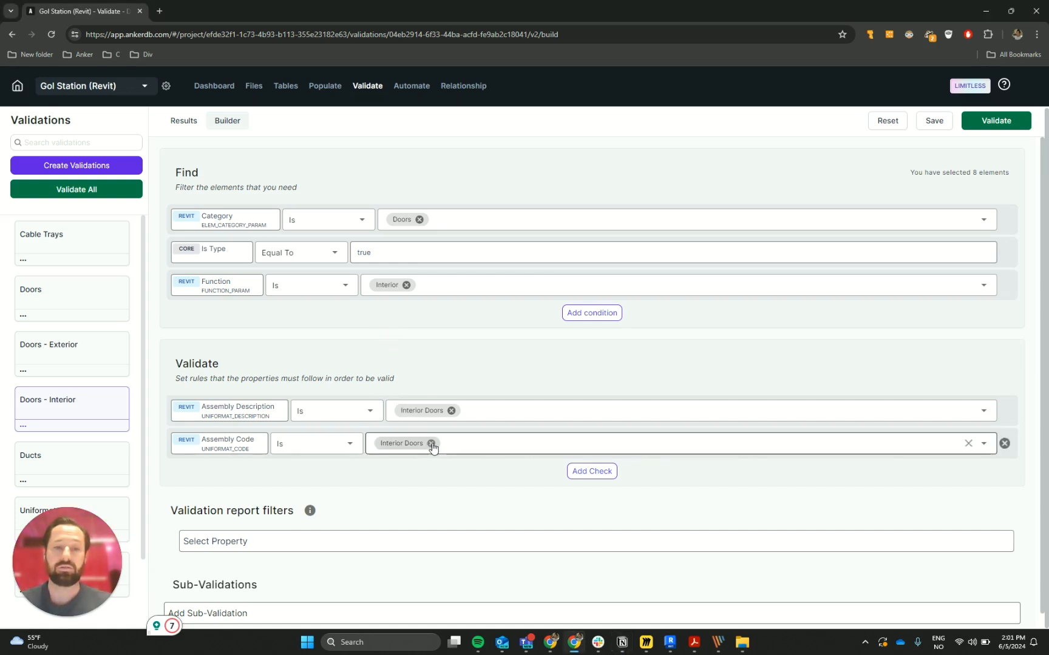
left_click(428, 443)
- Set the Assembly Code check to Is "C1020", copying the interior door code from the Notion notes
key("alt+Tab")
left_click(488, 189)
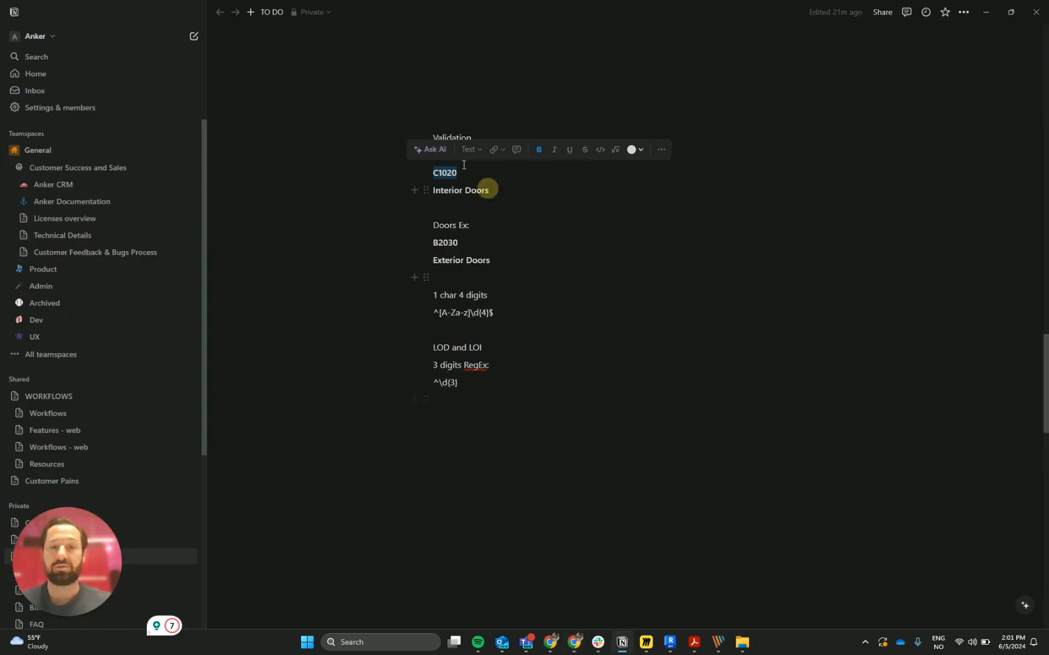
double_click(441, 173)
key("ctrl+c")
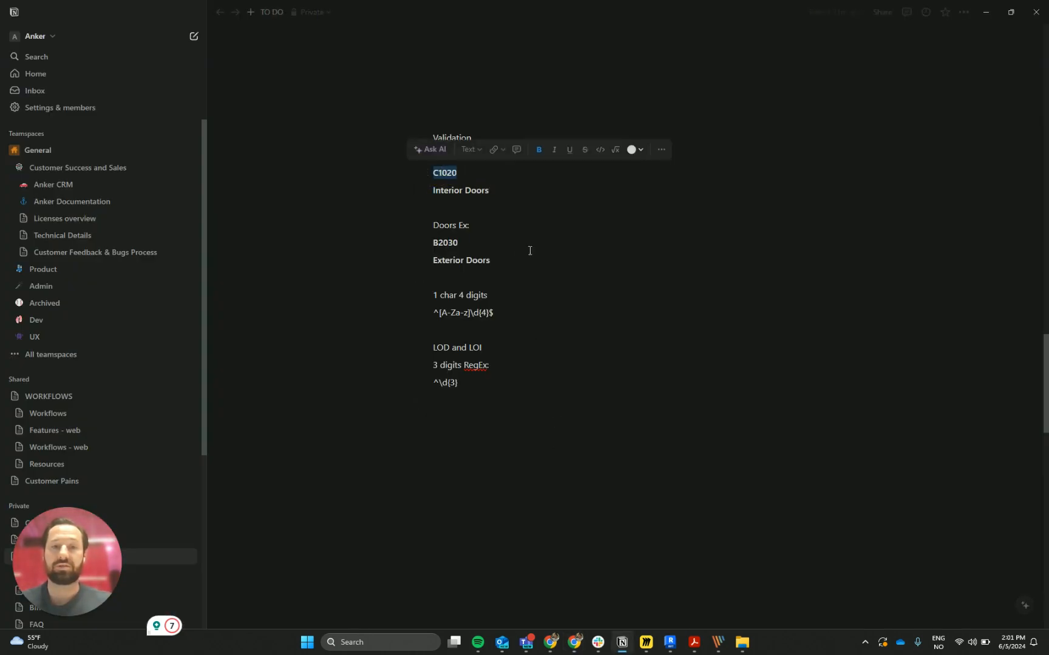
key("alt+Tab")
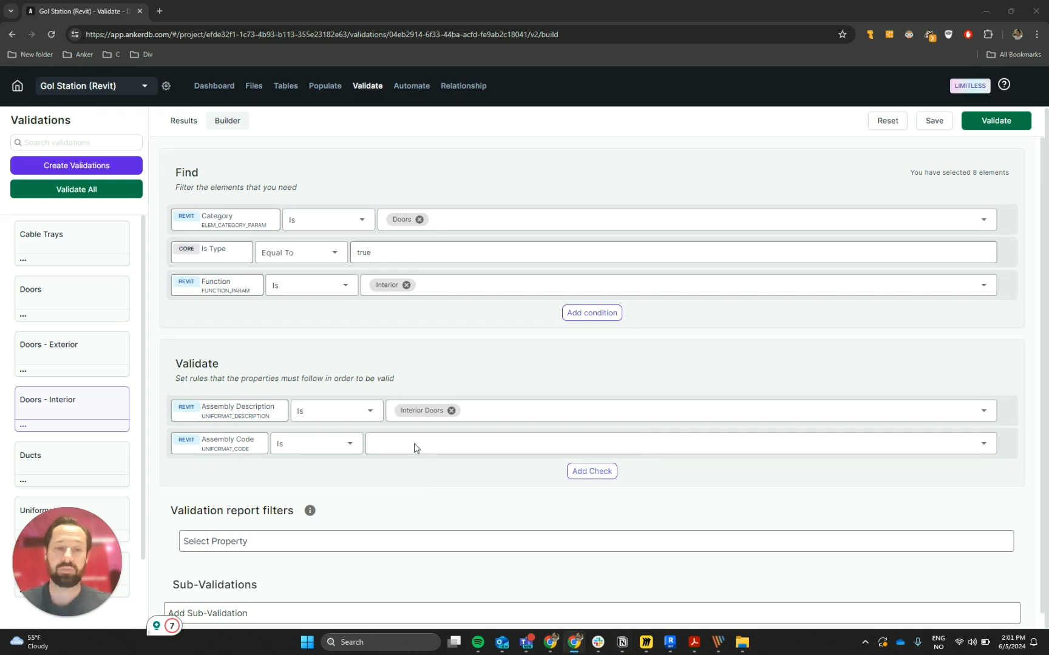
left_click(430, 441)
key("ctrl+v")
left_click(442, 369)
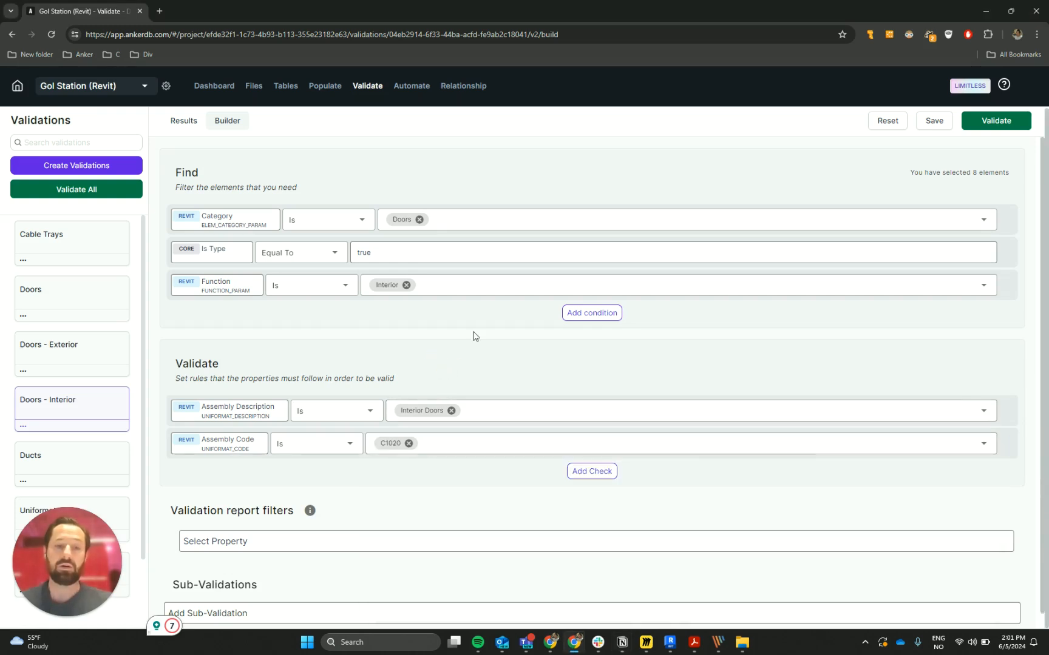
- Run the Doors - Interior validation and compare its results with those of Doors - Exterior
left_click(1008, 122)
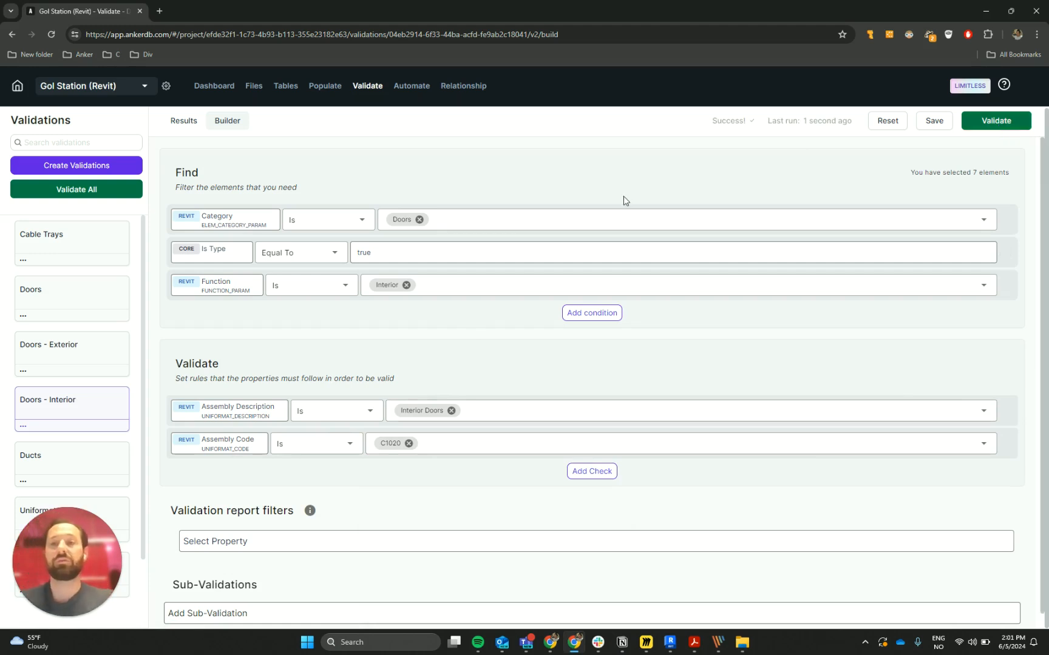
left_click(184, 121)
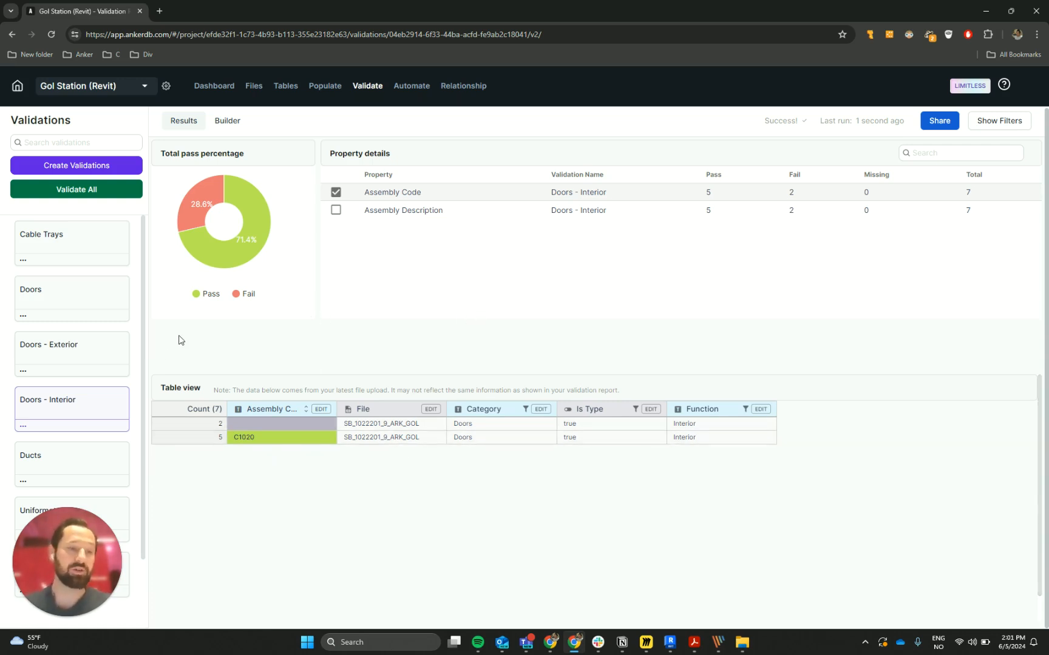
left_click(98, 357)
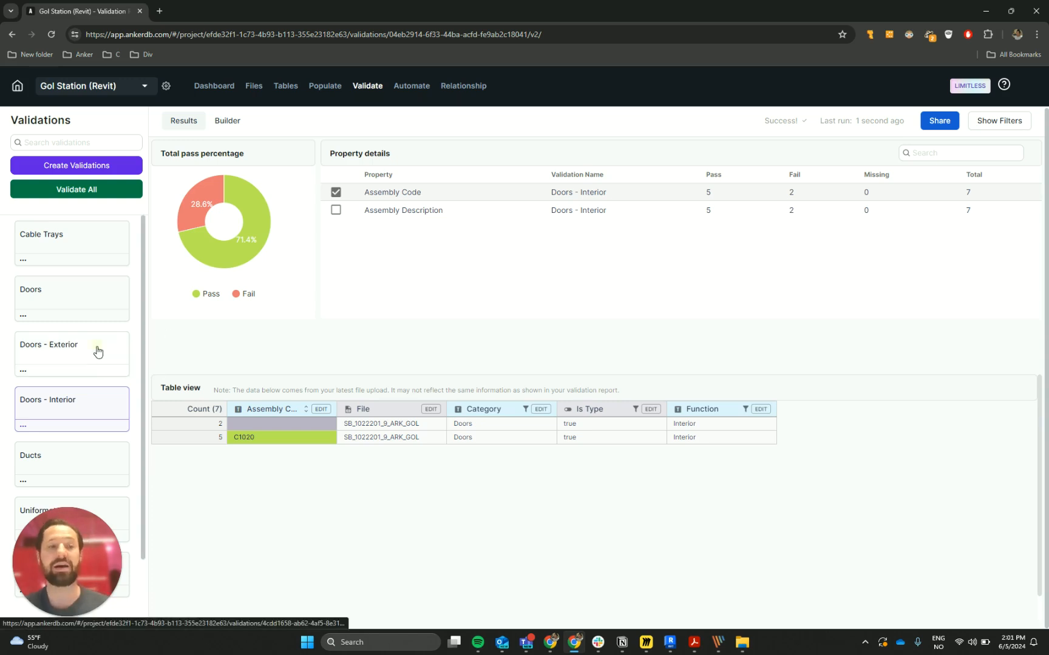
left_click(84, 408)
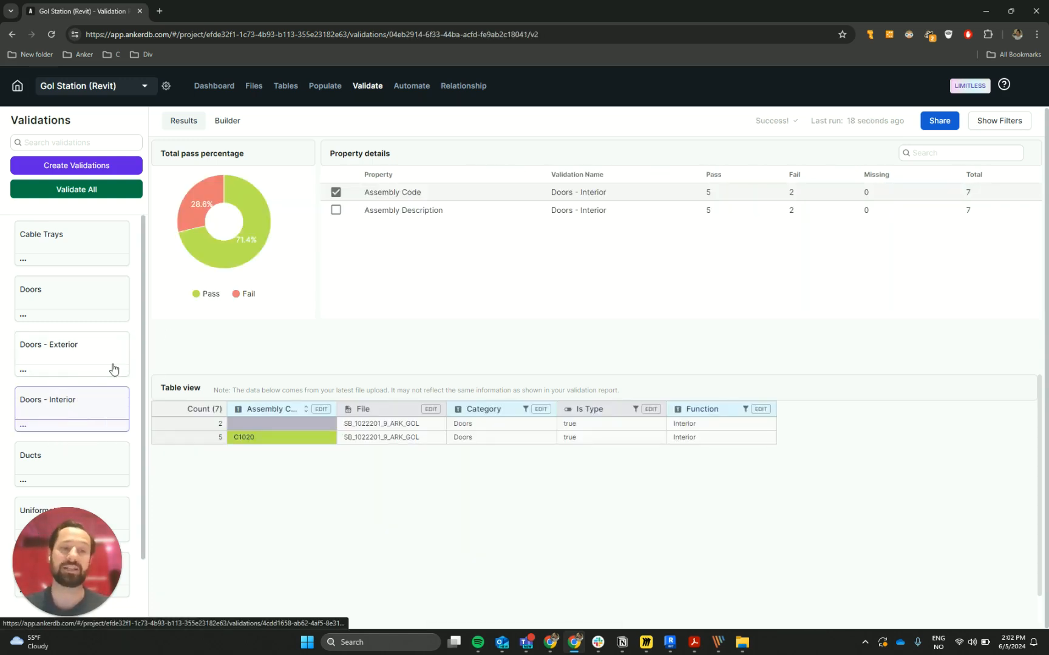